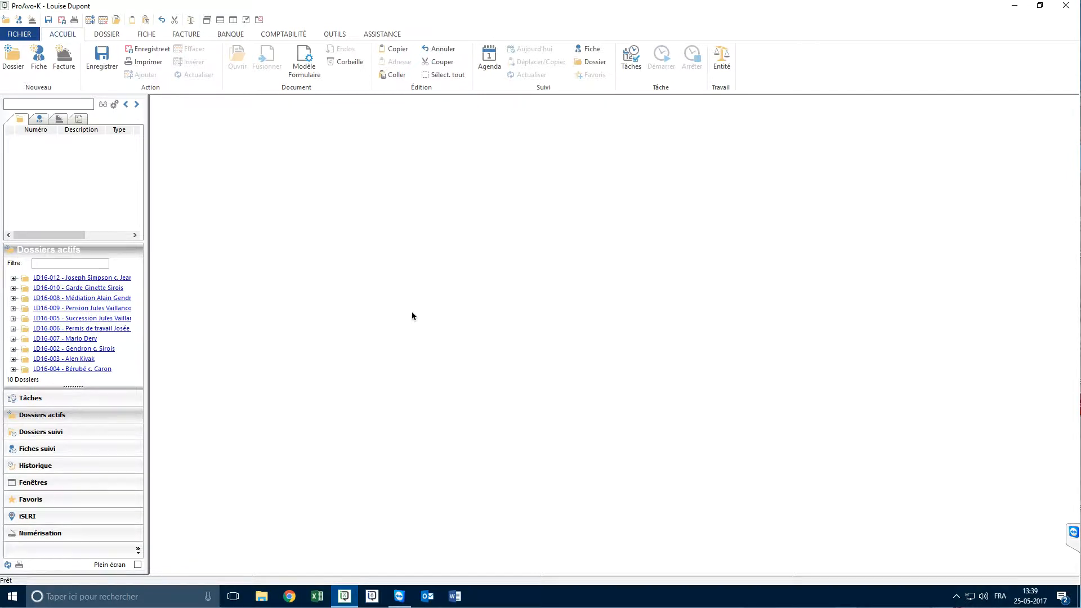
Create a new dossier of type Fam - Divorce, with the names of the opposing parties as its description
{"action": "left_click", "coordinate": [17, 65]}
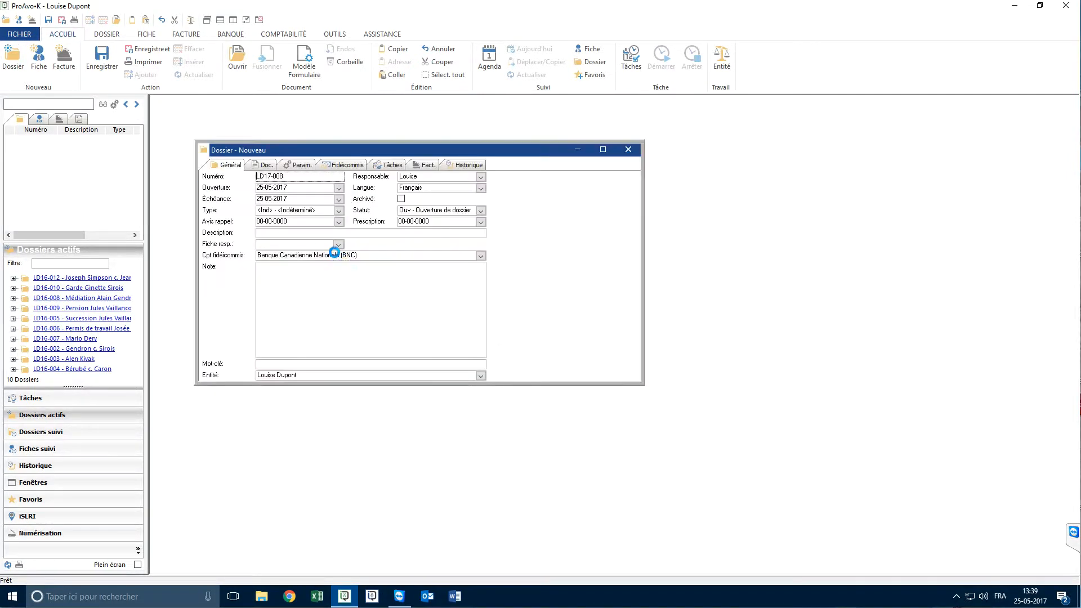
{"action": "left_click", "coordinate": [339, 211]}
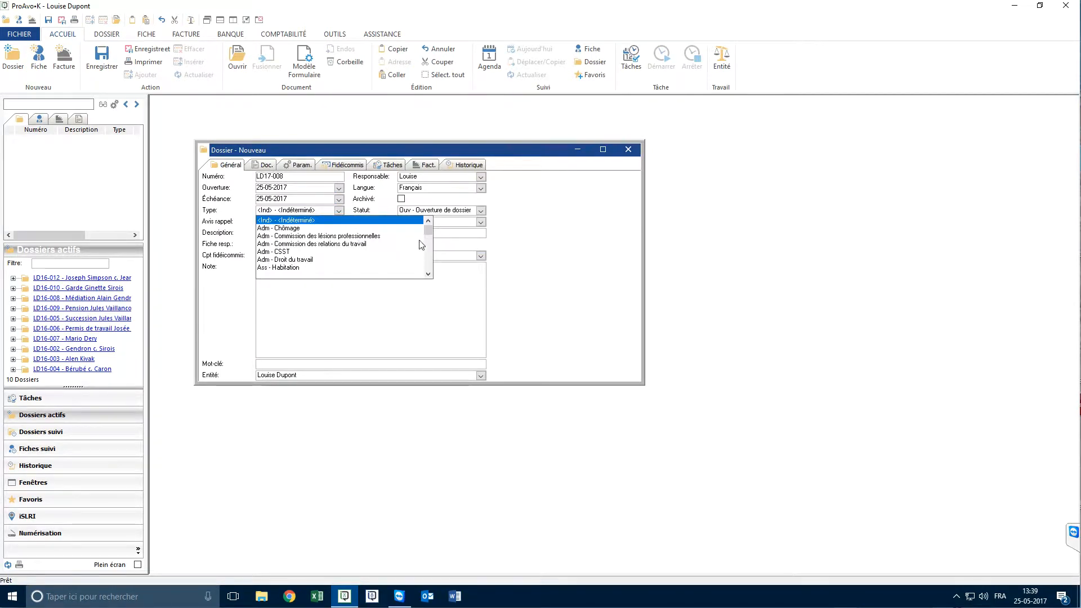
{"action": "left_click", "coordinate": [428, 236]}
{"action": "left_click_drag", "start_coordinate": [428, 235], "coordinate": [429, 257]}
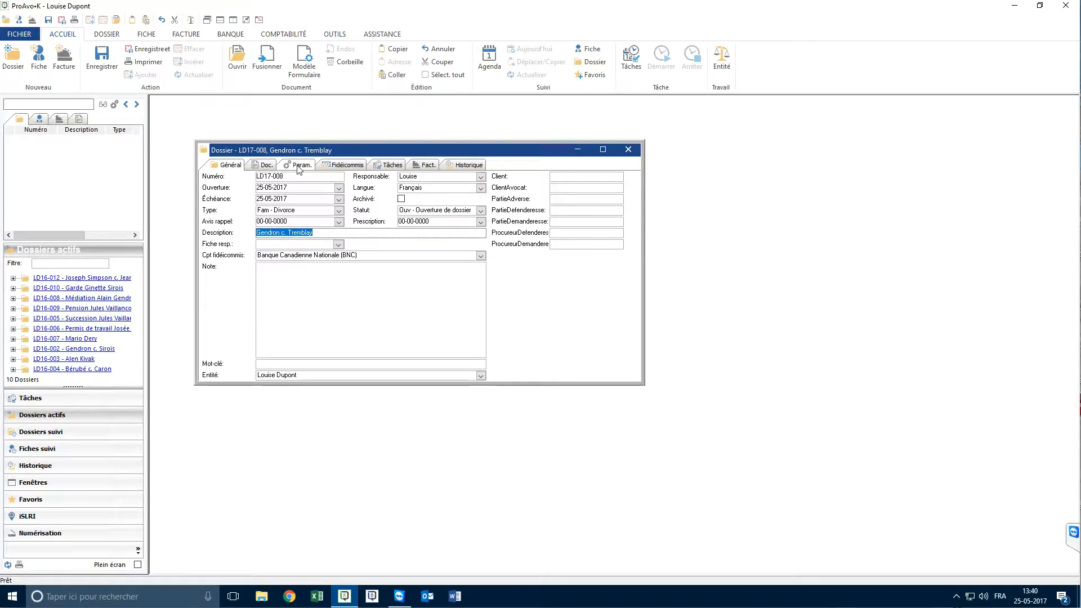
Show the dossier parameters for convention honoraires-fr.doc_2 and assign the client's contact record, found by surname, to the Client field
{"action": "left_click", "coordinate": [298, 166]}
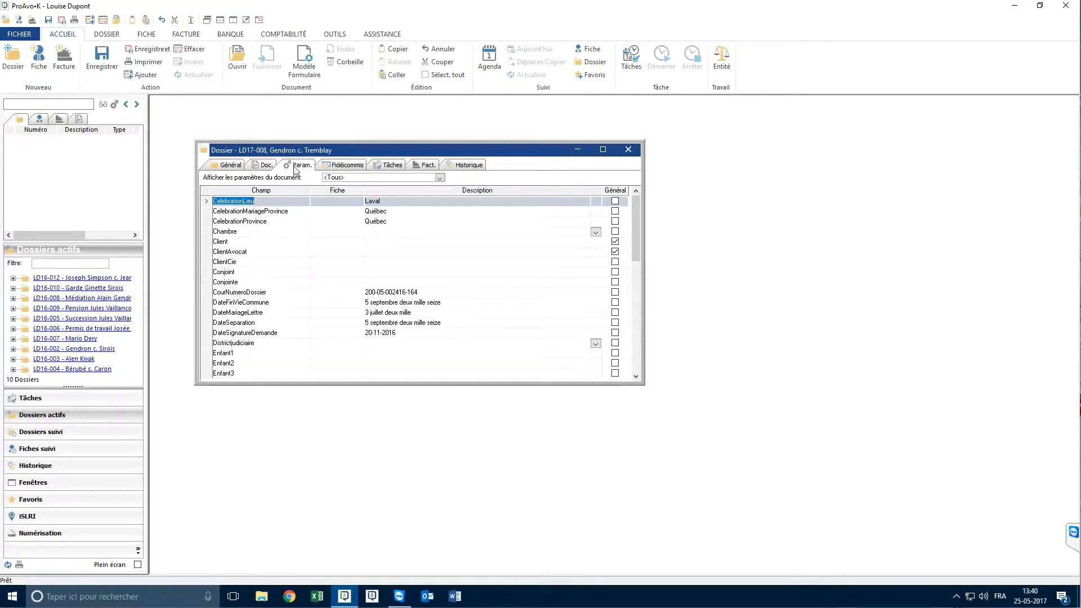
{"action": "left_click", "coordinate": [440, 178]}
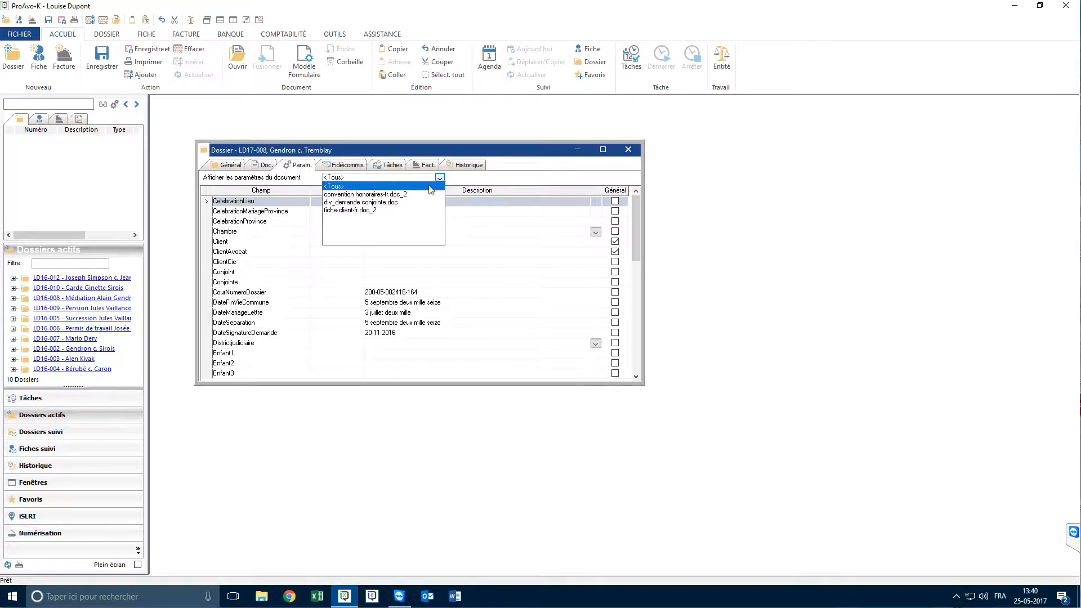
{"action": "left_click", "coordinate": [360, 194]}
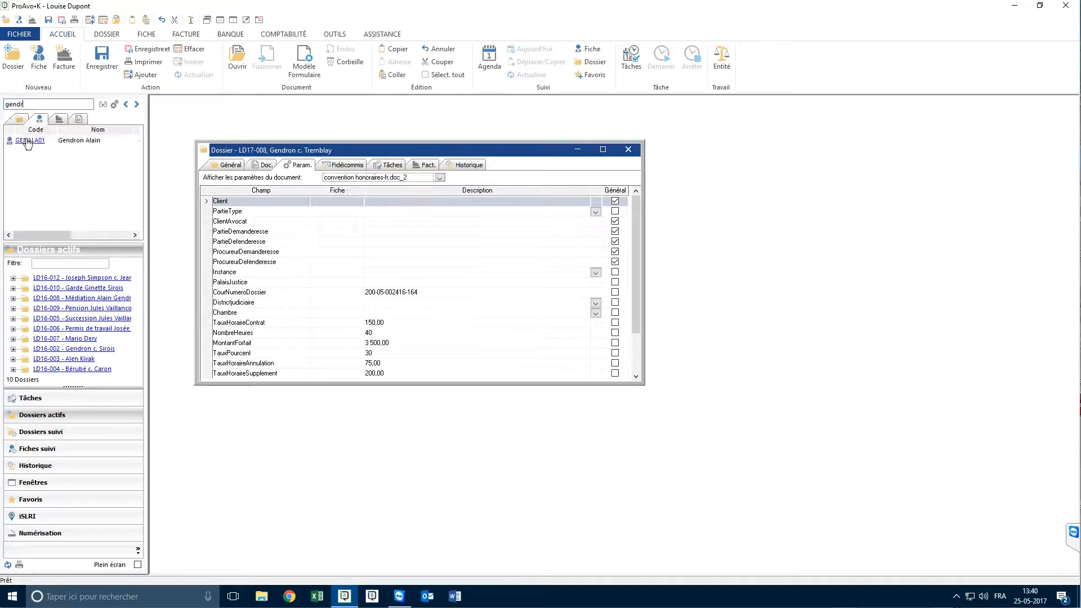
{"action": "left_click_drag", "start_coordinate": [27, 143], "coordinate": [338, 203]}
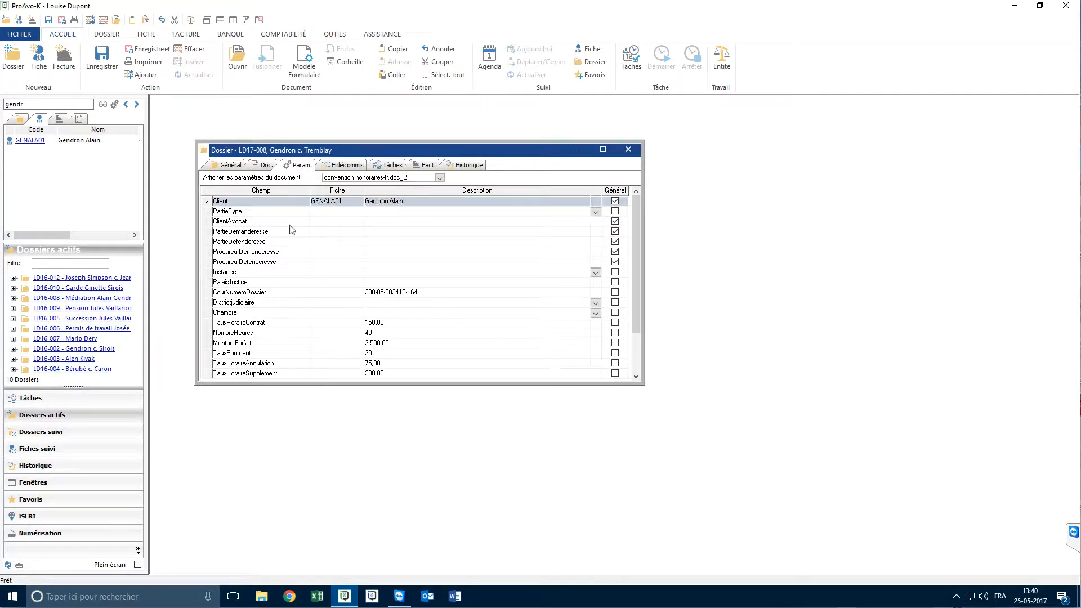
Set the client's record as the dossier's responsible record (Fiche resp.) in the general information
{"action": "left_click", "coordinate": [227, 165]}
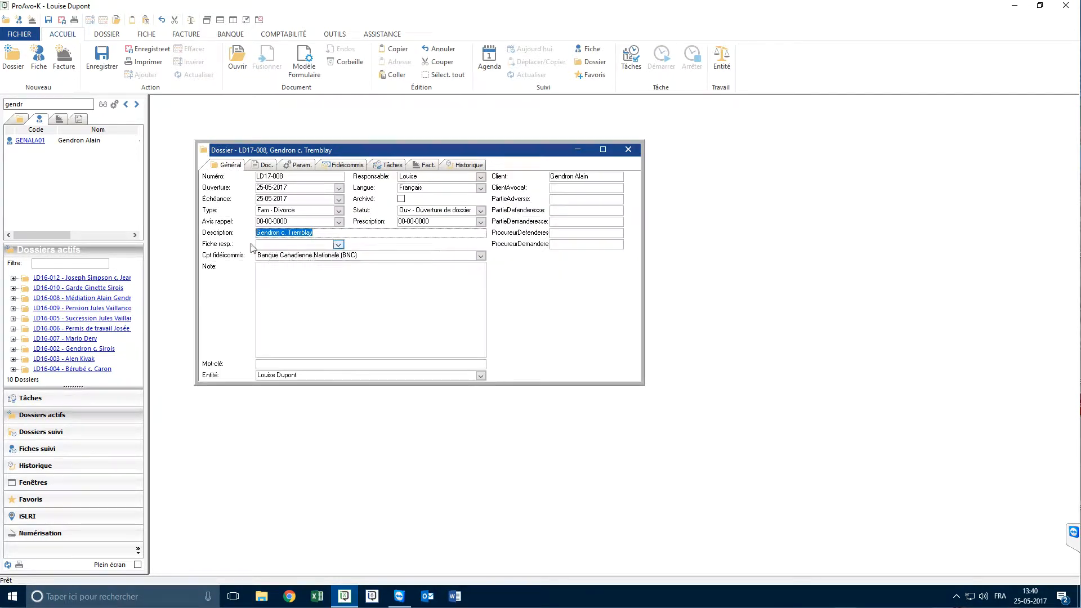
{"action": "left_click", "coordinate": [337, 245]}
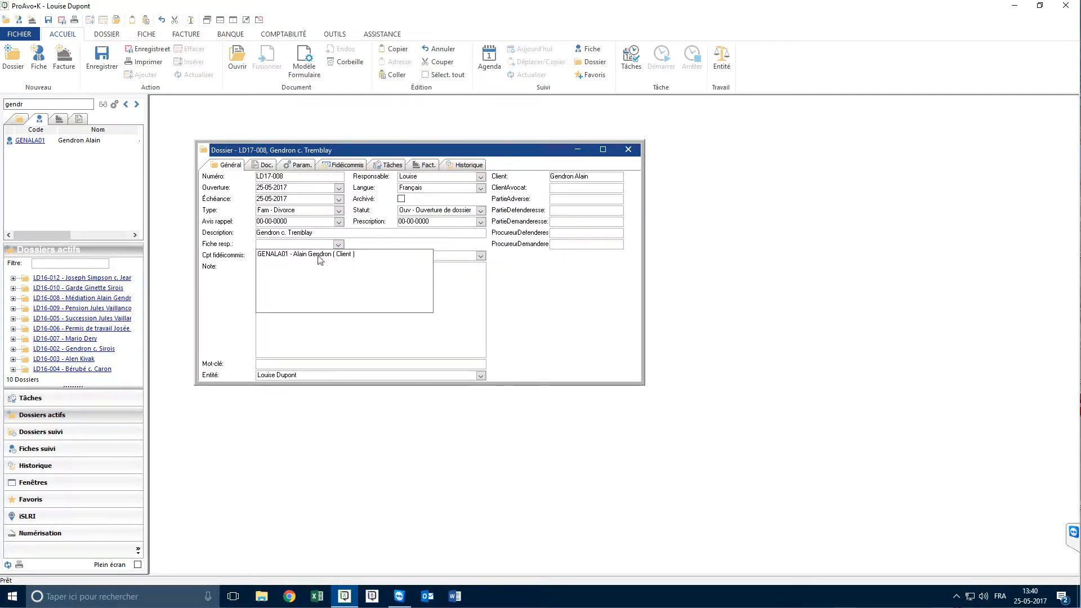
{"action": "left_click", "coordinate": [319, 255]}
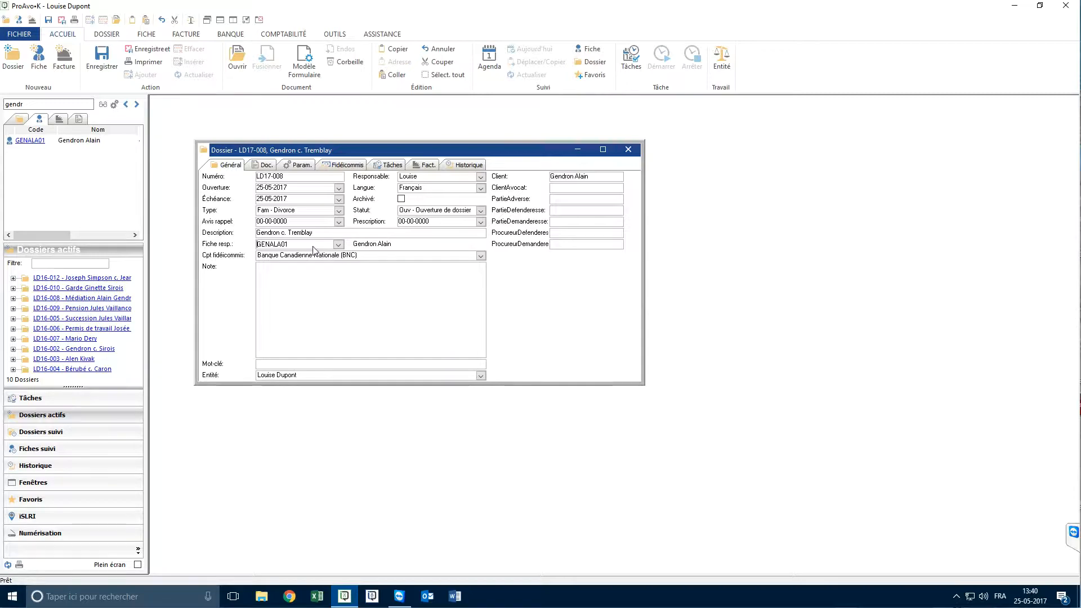
{"action": "left_click", "coordinate": [315, 246]}
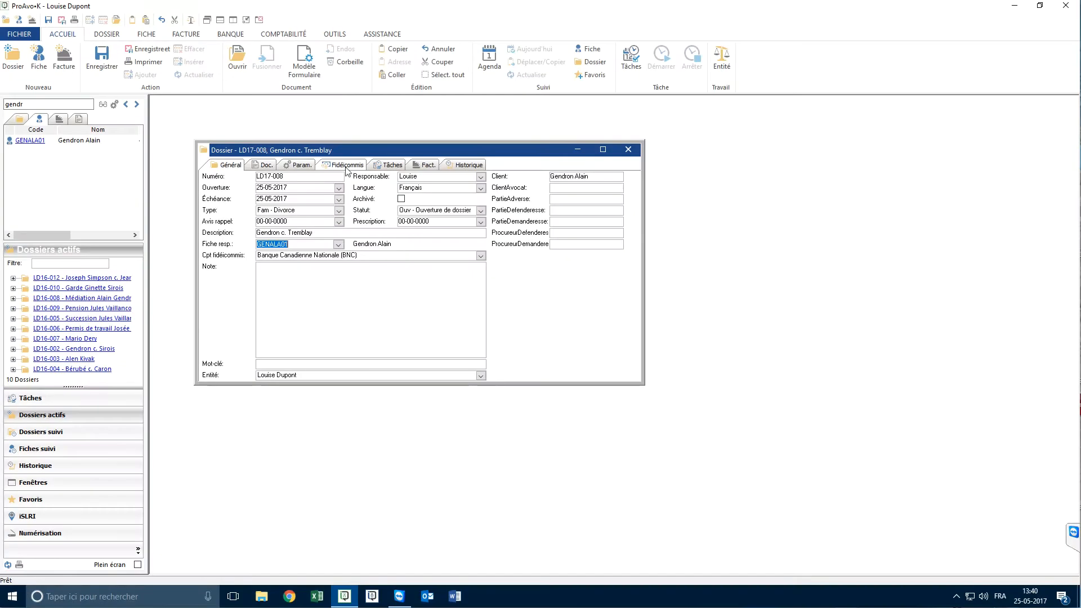
Create a trust account receipt for the dossier with an amount of 2000 and Chèque officiel as its source
{"action": "left_click", "coordinate": [346, 168]}
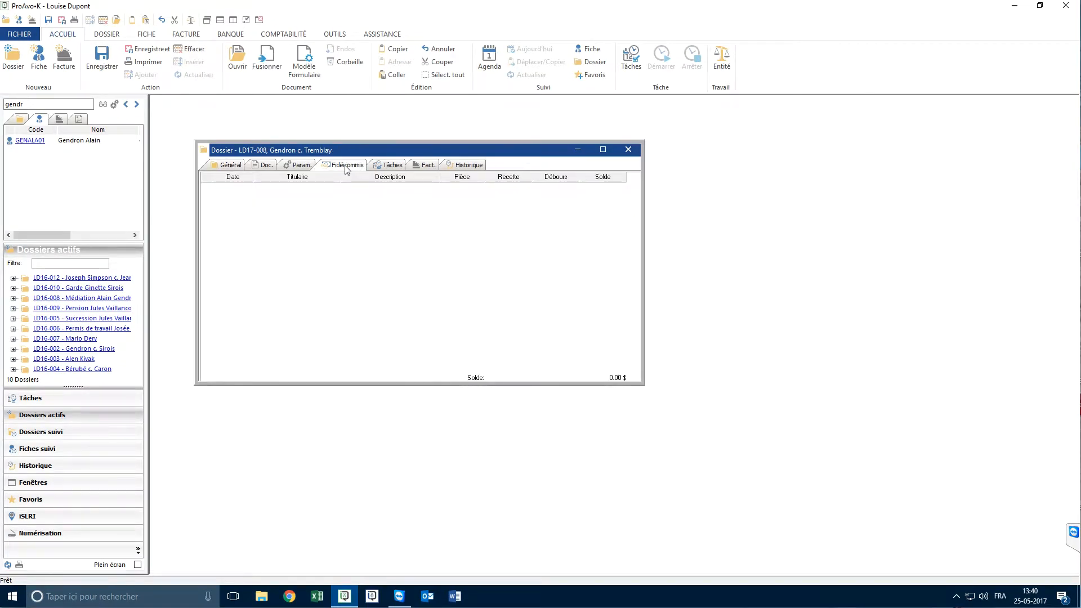
{"action": "right_click", "coordinate": [348, 215]}
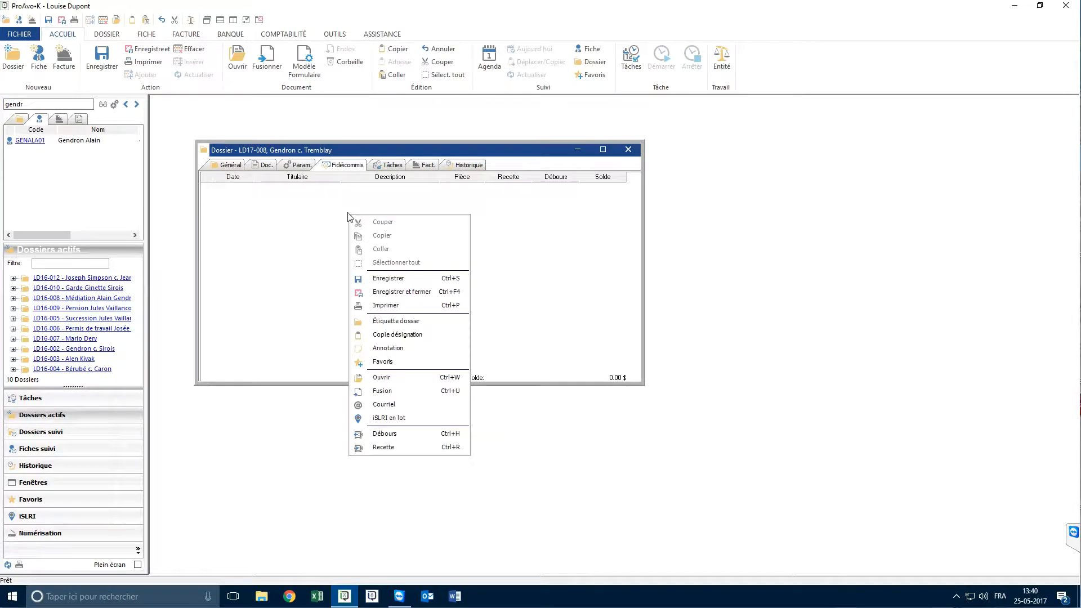
{"action": "left_click", "coordinate": [399, 446]}
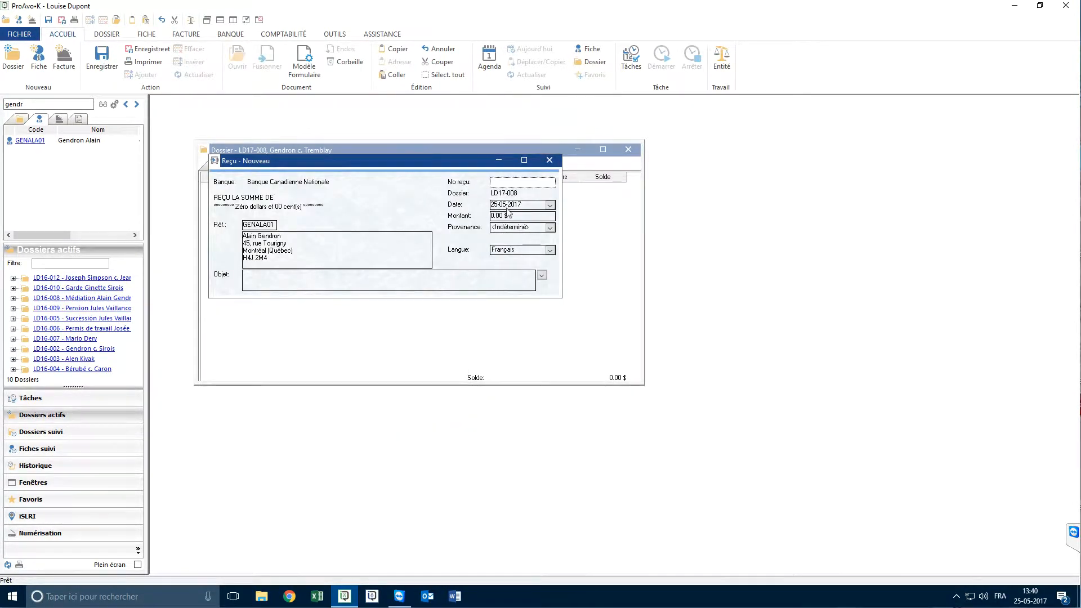
{"action": "left_click", "coordinate": [509, 216]}
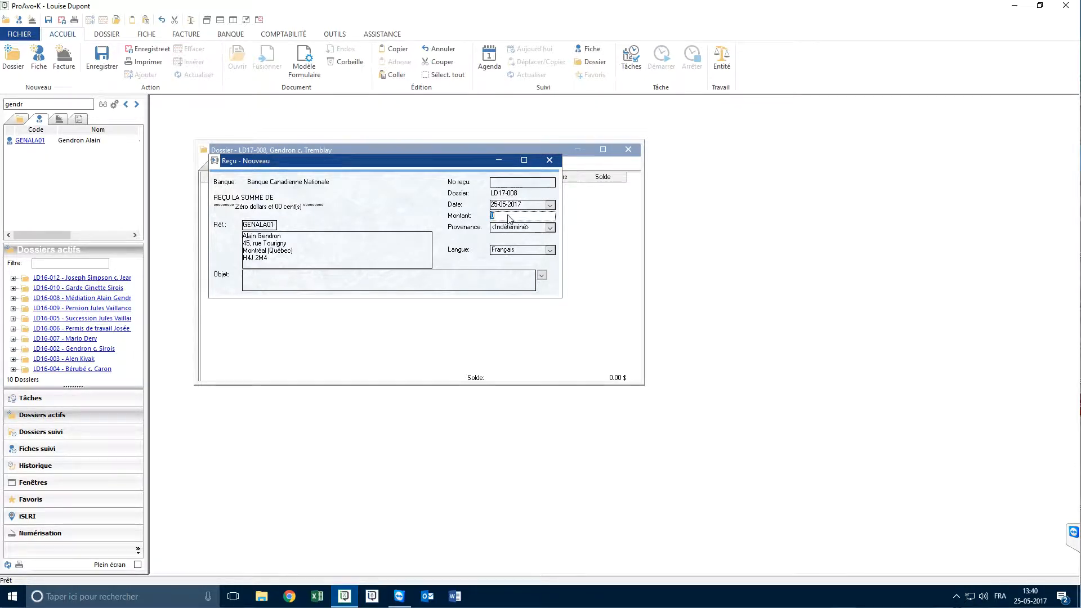
{"action": "type", "text": "2000"}
{"action": "left_click", "coordinate": [550, 227]}
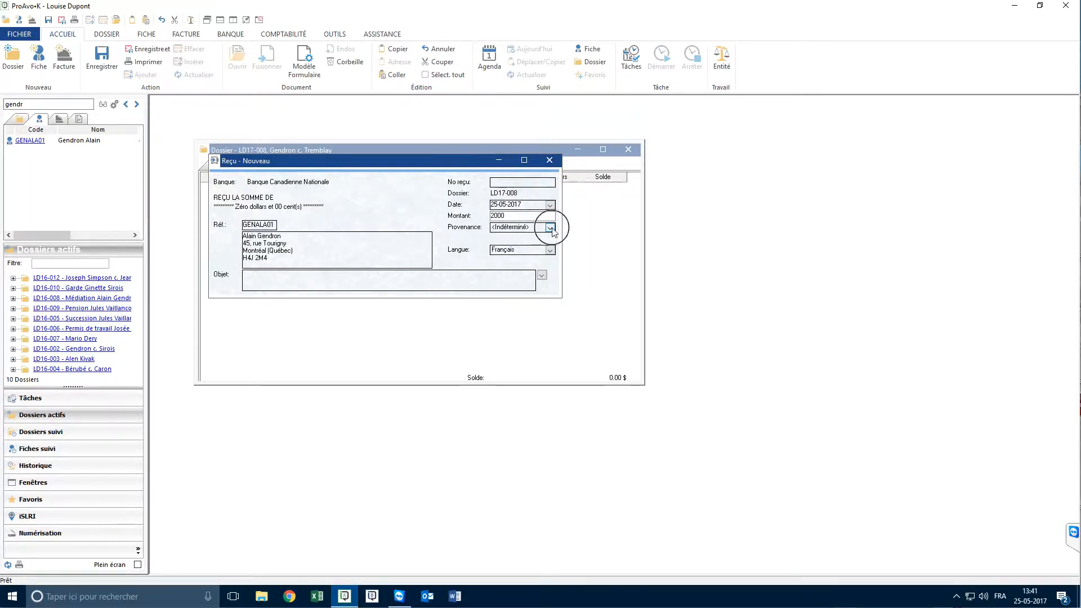
{"action": "left_click", "coordinate": [514, 276]}
Fill in the receipt's purpose as "Dépôt pour honaires professionnels", starting from the predefined Dépôt entry
{"action": "left_click", "coordinate": [542, 275]}
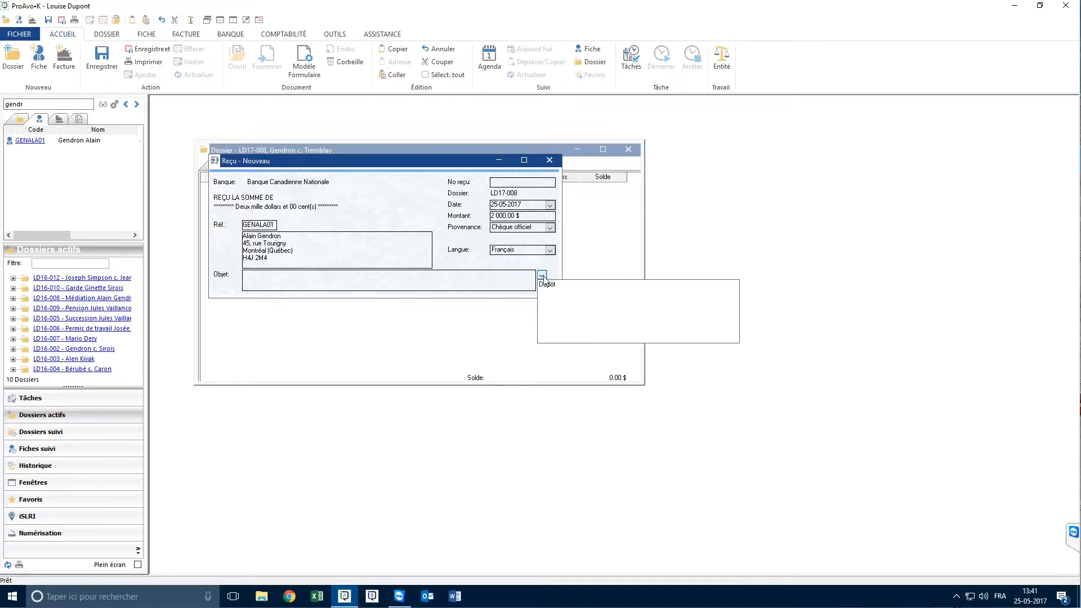
{"action": "left_click", "coordinate": [546, 284]}
{"action": "type", "text": "pour ho"}
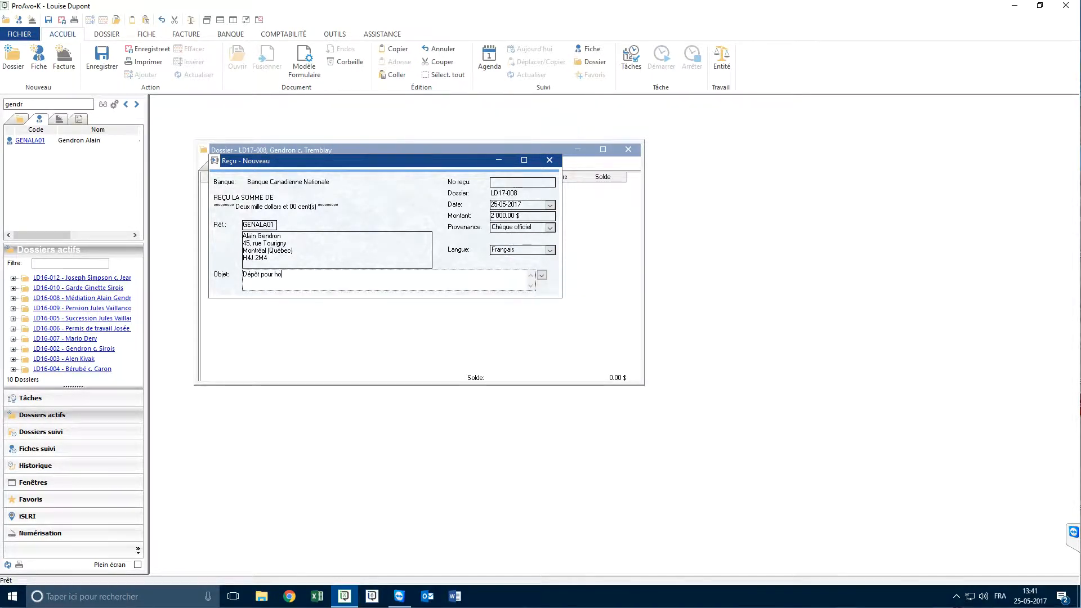
{"action": "type", "text": "naires professionnels"}
Close the receipt, accept printing it, and close the resulting receipt report
{"action": "left_click", "coordinate": [549, 160]}
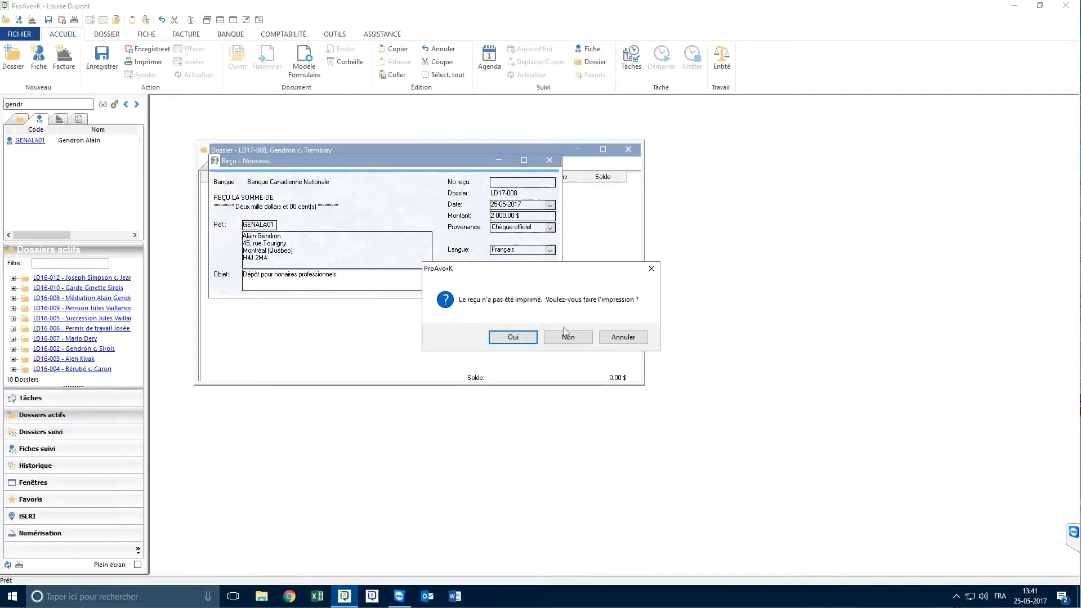
{"action": "left_click", "coordinate": [514, 336]}
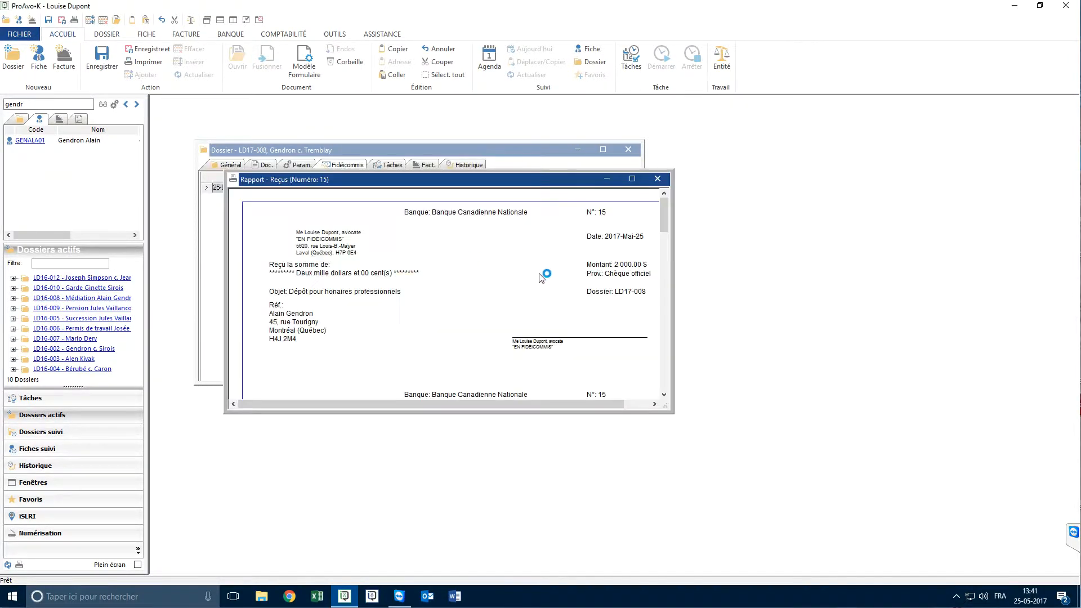
{"action": "left_click", "coordinate": [658, 179]}
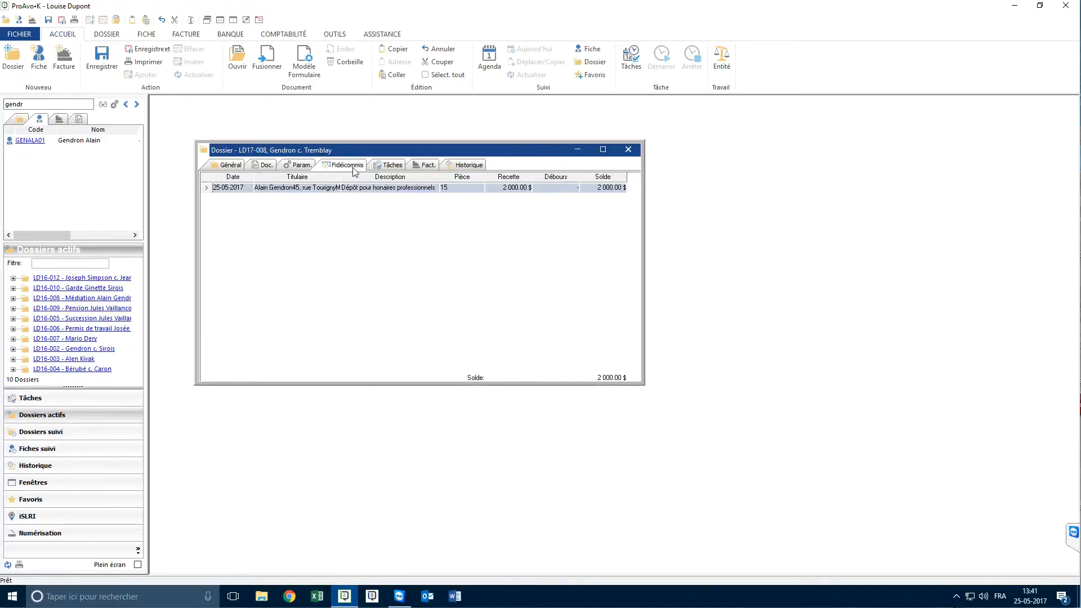
Add a task to the dossier using the Recherches juridiques (Gen) product
{"action": "left_click", "coordinate": [387, 165]}
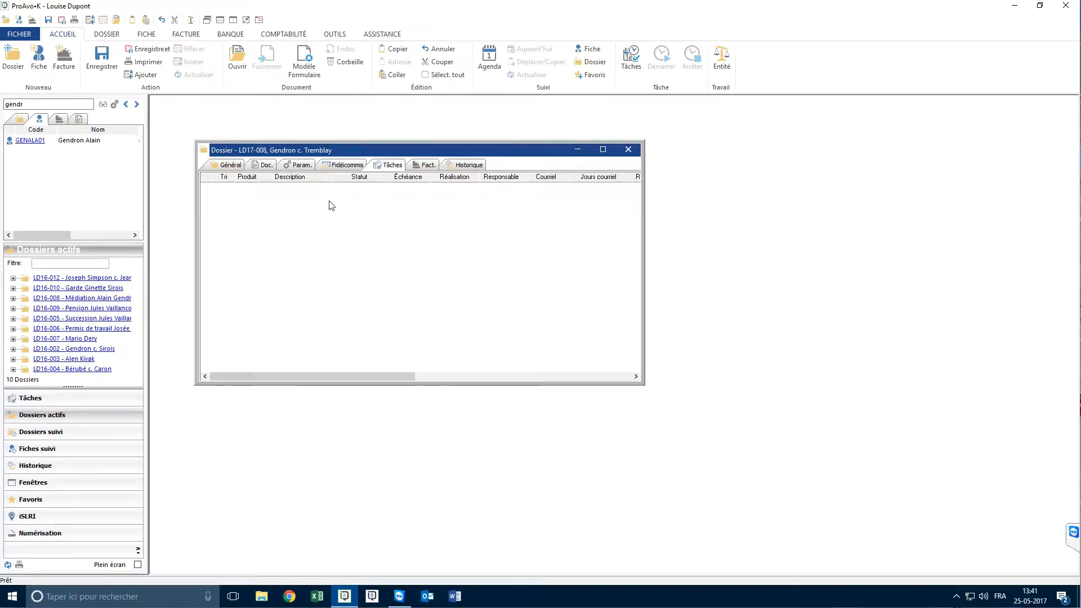
{"action": "right_click", "coordinate": [307, 204]}
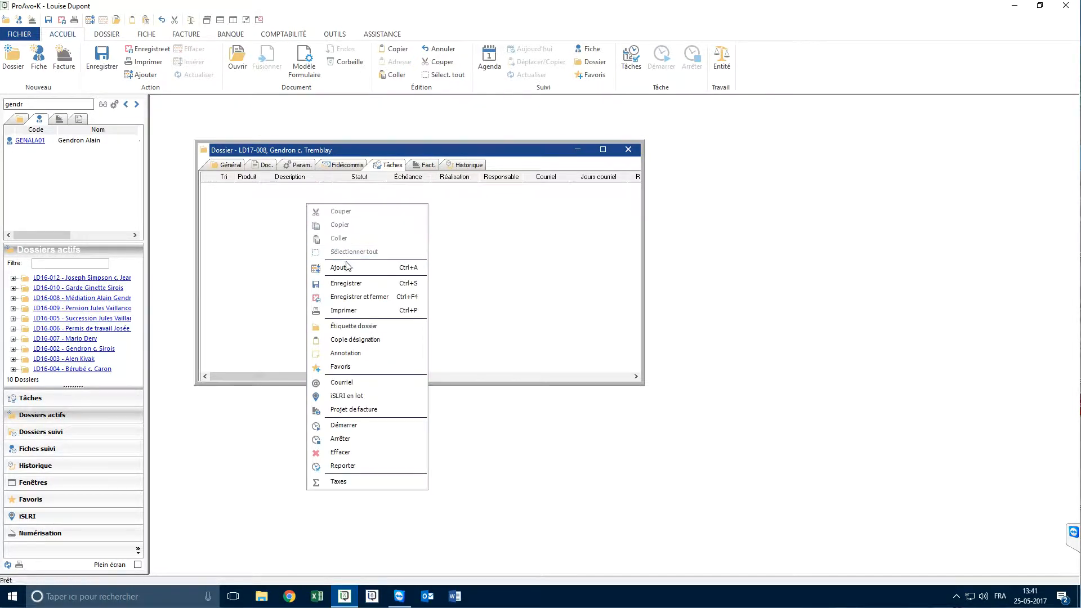
{"action": "left_click", "coordinate": [346, 267]}
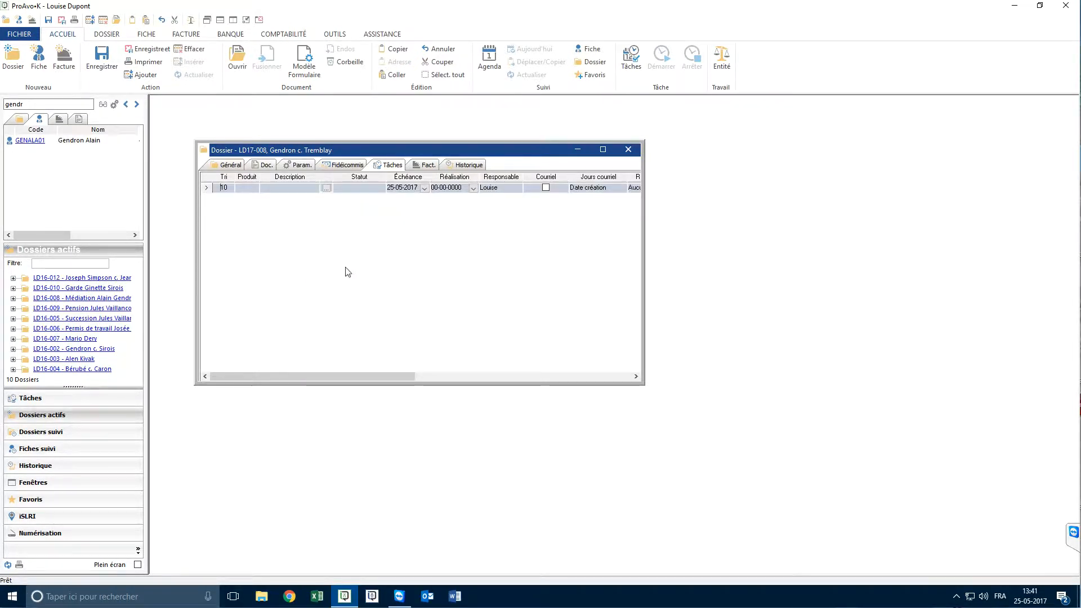
{"action": "left_click", "coordinate": [248, 188]}
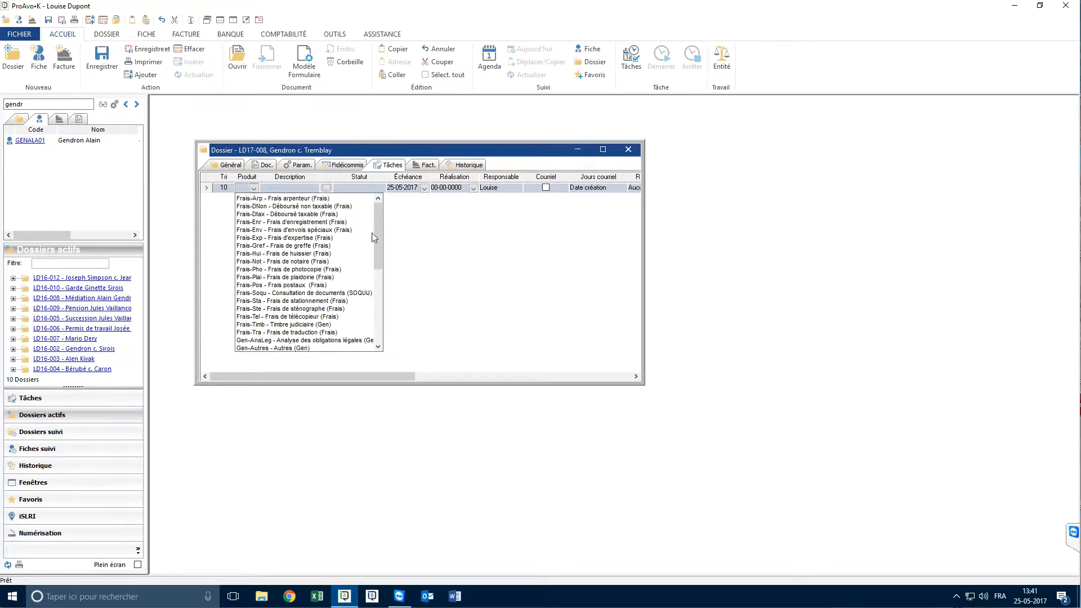
{"action": "left_click_drag", "start_coordinate": [378, 250], "coordinate": [378, 321]}
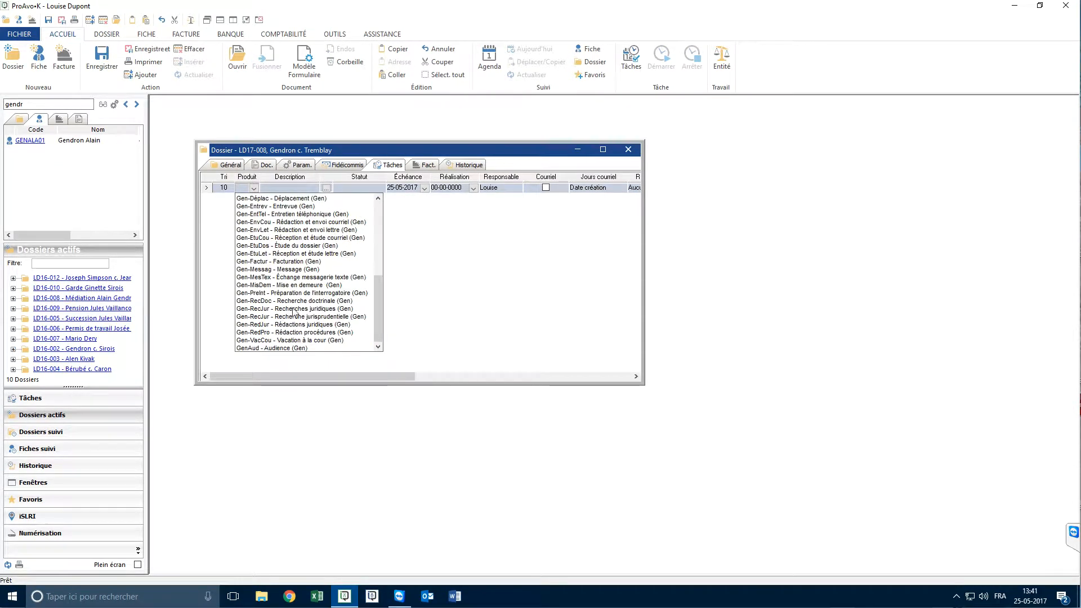
{"action": "left_click", "coordinate": [289, 309]}
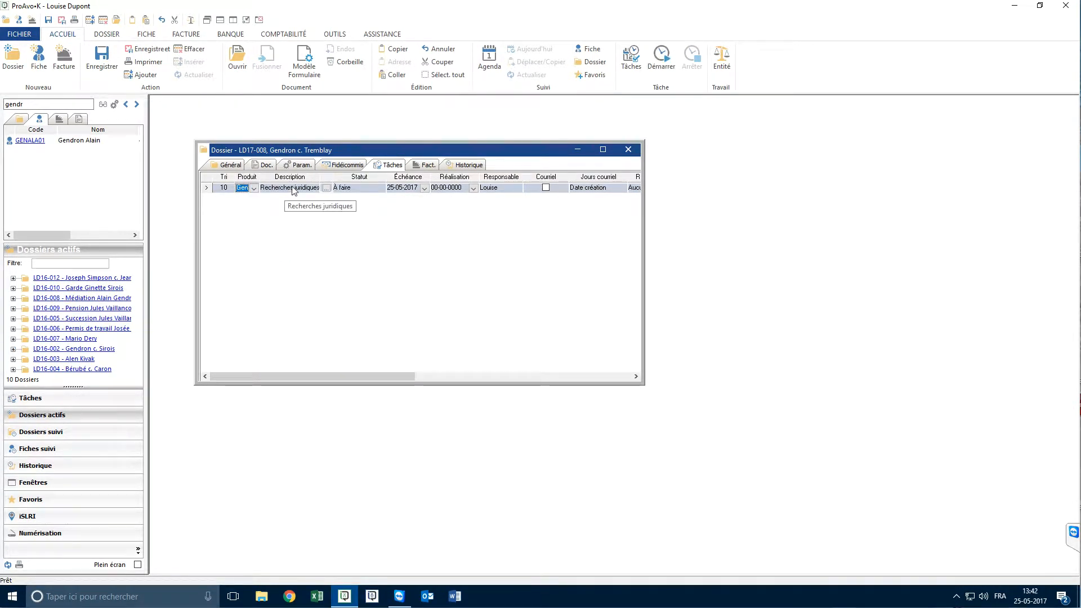
View the task's full description in its detail window, and attach the note "Note personnelle" to the task
{"action": "double_click", "coordinate": [288, 192]}
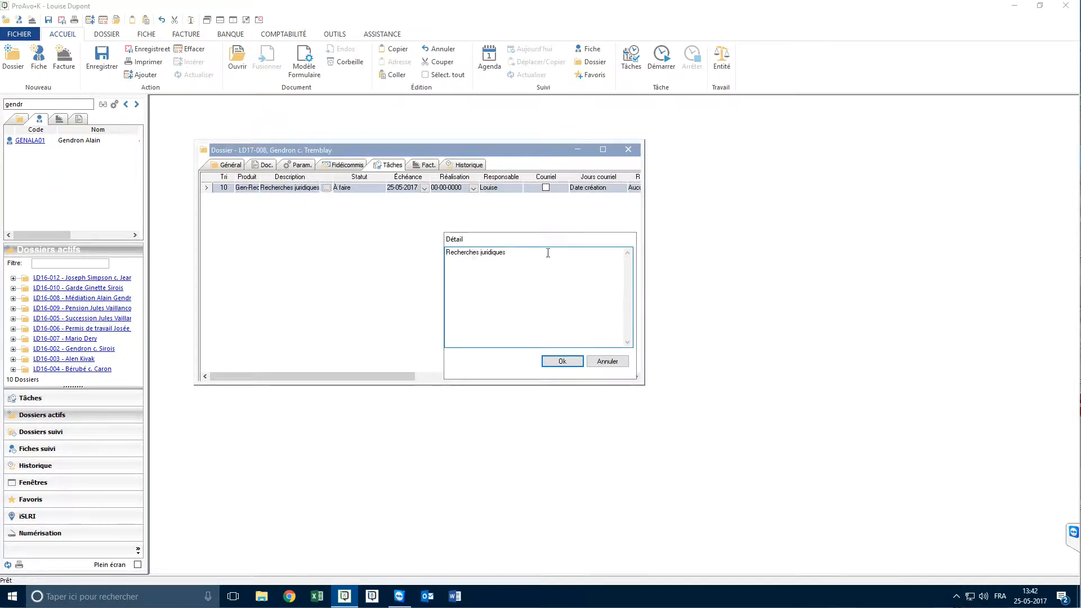
{"action": "left_click", "coordinate": [563, 361]}
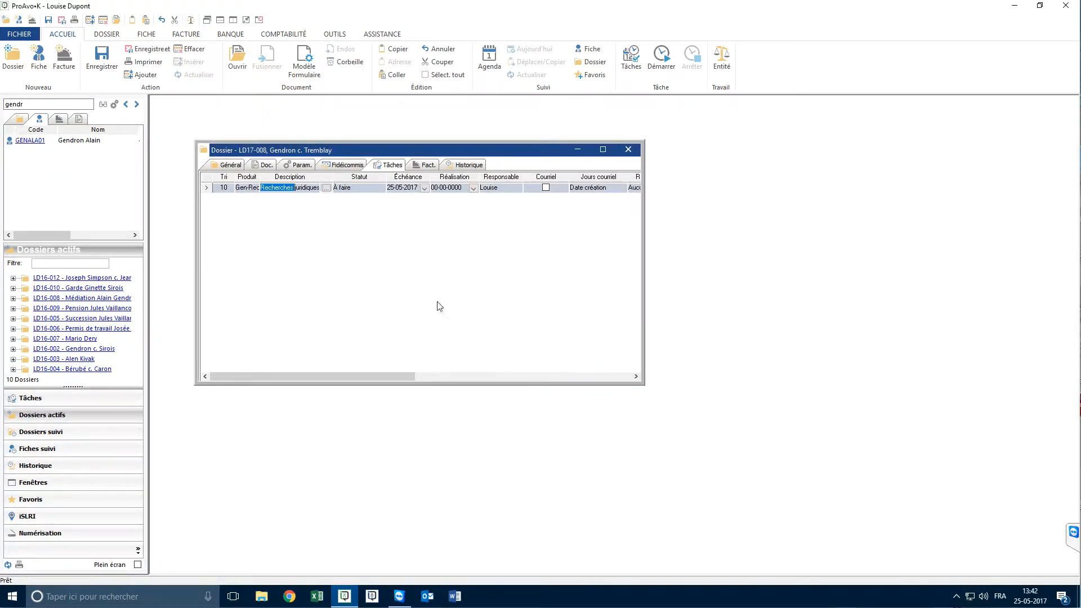
{"action": "left_click", "coordinate": [327, 189]}
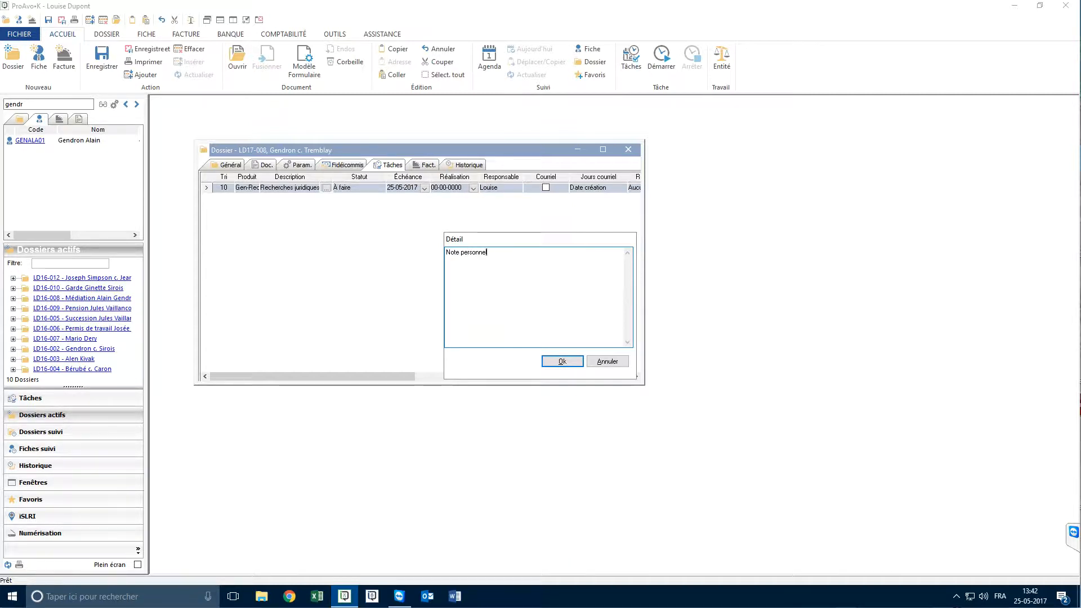
{"action": "left_click", "coordinate": [550, 363]}
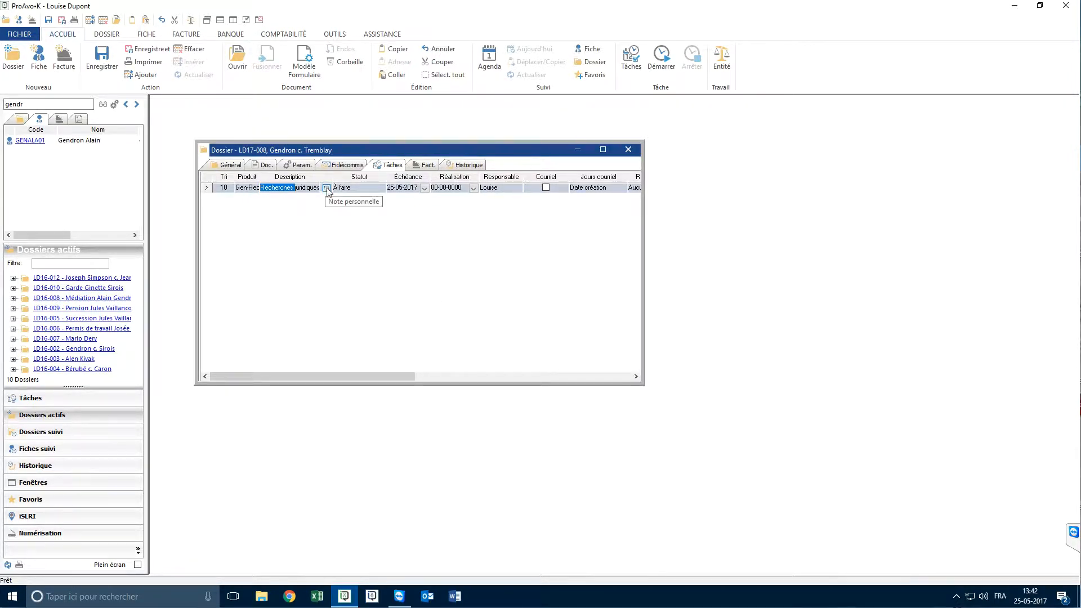
Start the time counter on the Recherches juridiques task from its duration, and stop it again
{"action": "scroll", "coordinate": [446, 191], "scroll_direction": "right", "scroll_amount": 5}
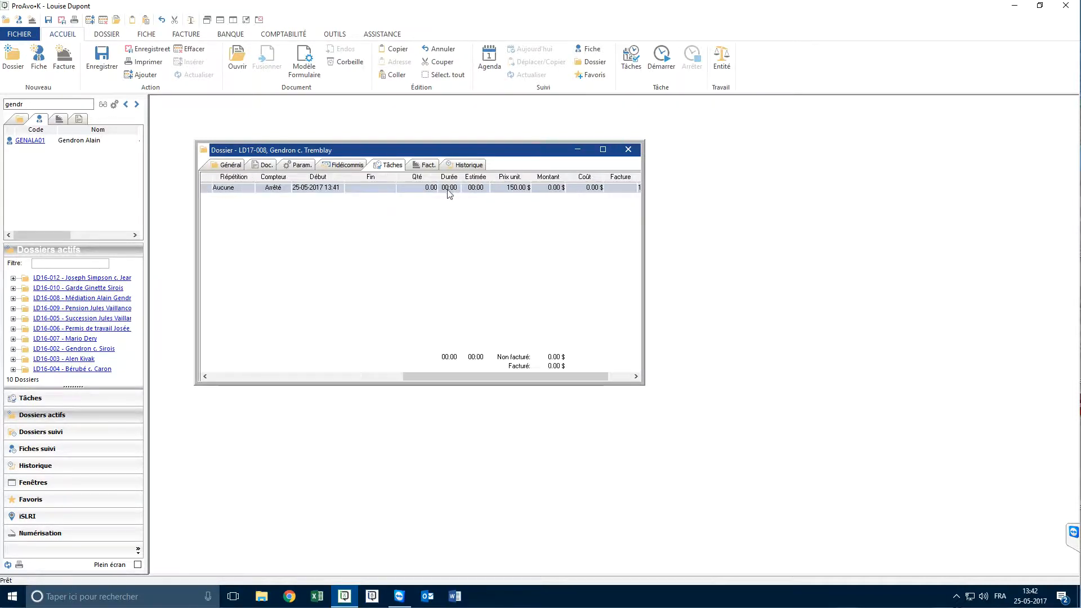
{"action": "left_click", "coordinate": [449, 187]}
{"action": "right_click", "coordinate": [448, 192]}
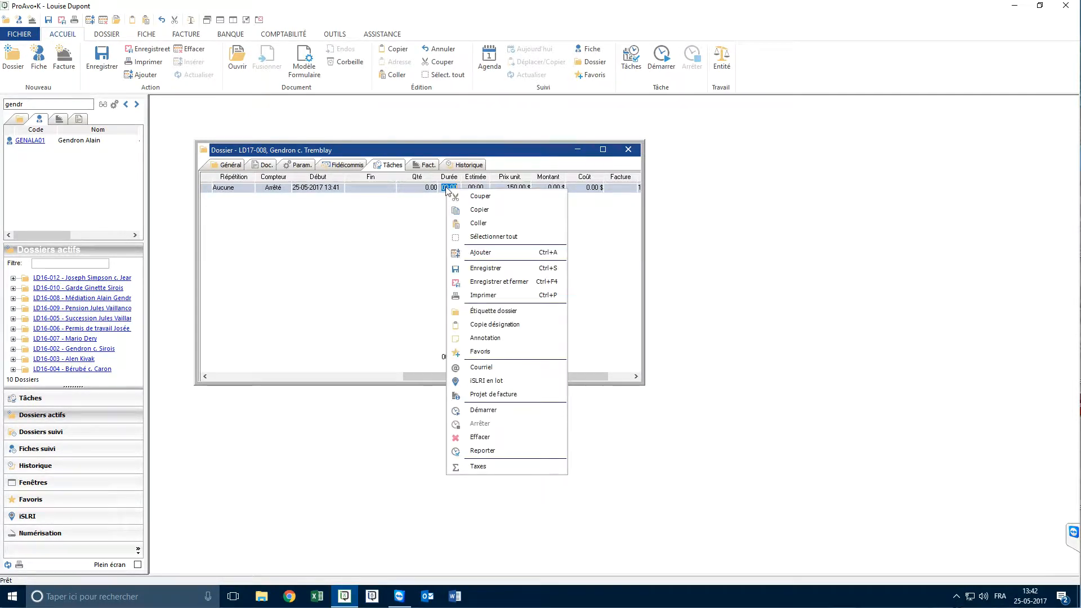
{"action": "left_click", "coordinate": [499, 411]}
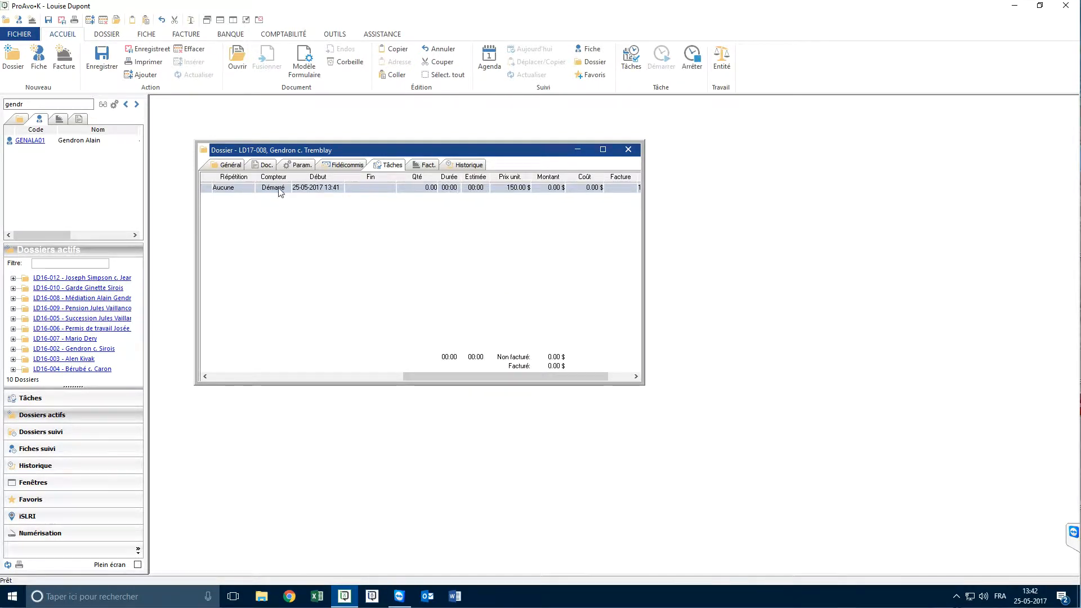
{"action": "right_click", "coordinate": [438, 190]}
{"action": "left_click", "coordinate": [499, 423]}
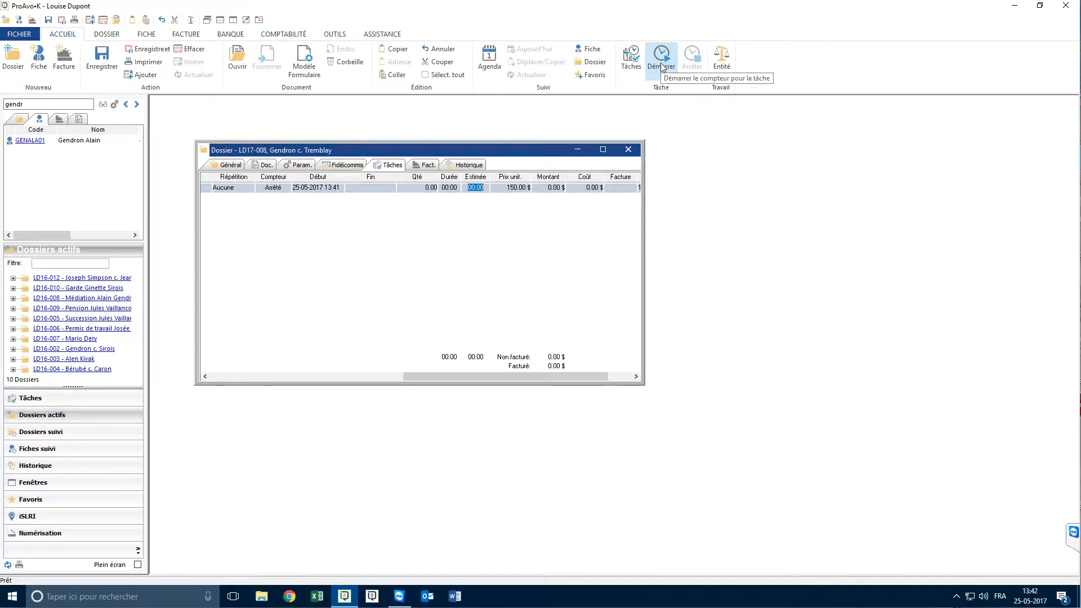
Set the duration of the Recherches juridiques task to 1 hour
{"action": "left_click", "coordinate": [443, 188]}
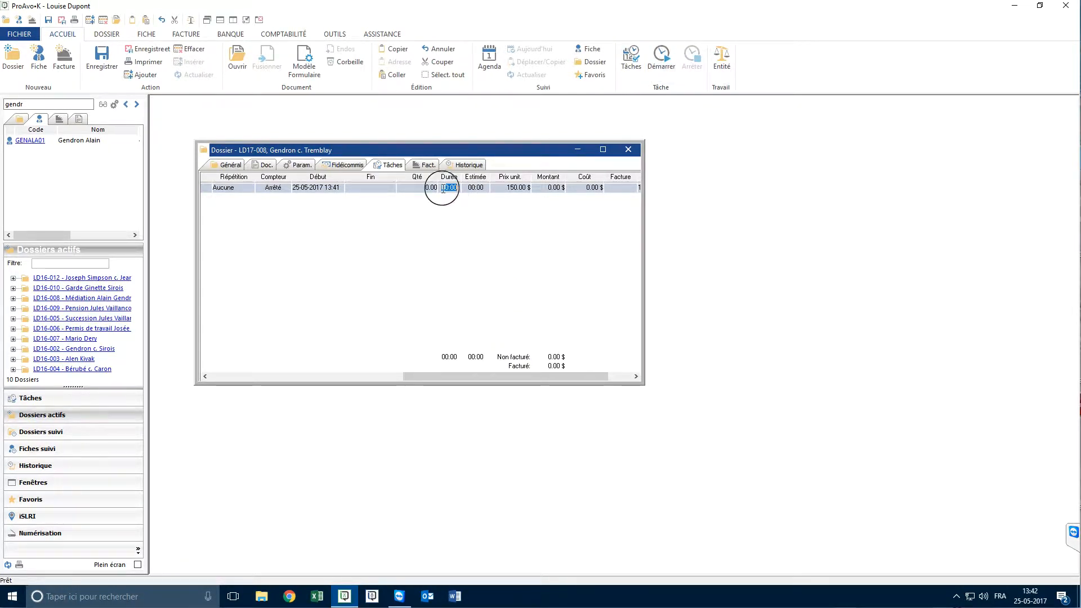
{"action": "type", "text": "1"}
{"action": "key", "text": "Tab"}
Add a second task to the dossier using the Frais de greffe product
{"action": "left_click_drag", "start_coordinate": [432, 377], "coordinate": [245, 376]}
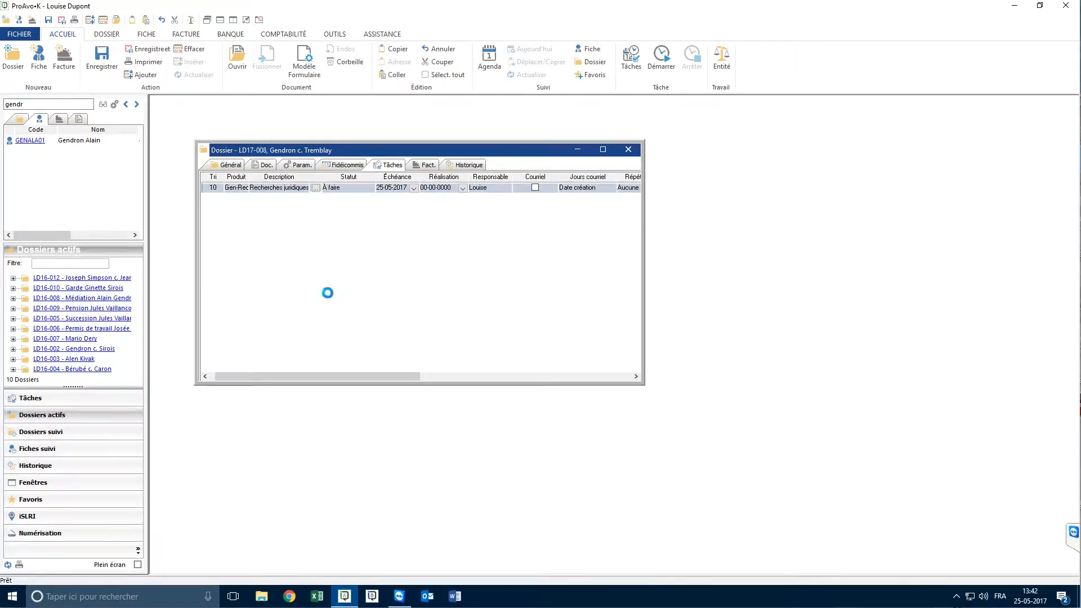
{"action": "right_click", "coordinate": [271, 220]}
{"action": "left_click", "coordinate": [298, 264]}
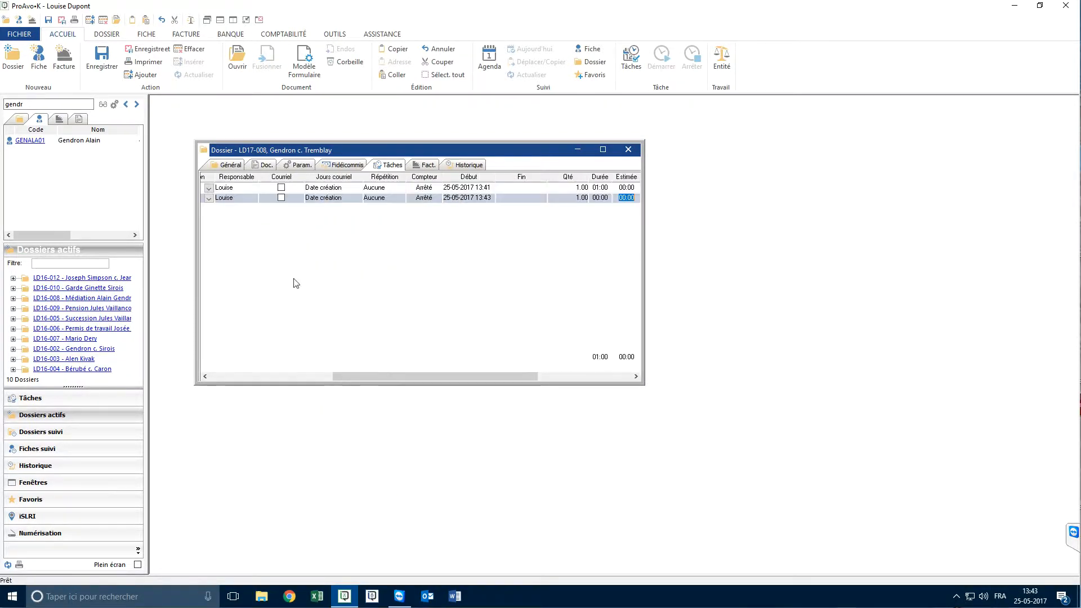
{"action": "left_click_drag", "start_coordinate": [356, 376], "coordinate": [225, 375]}
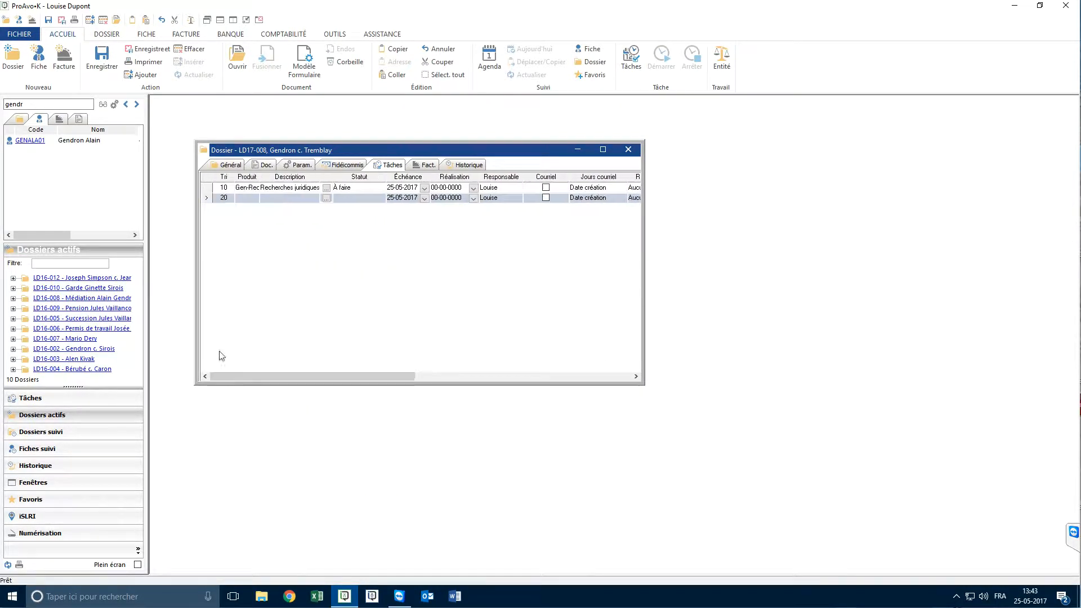
{"action": "left_click", "coordinate": [244, 198]}
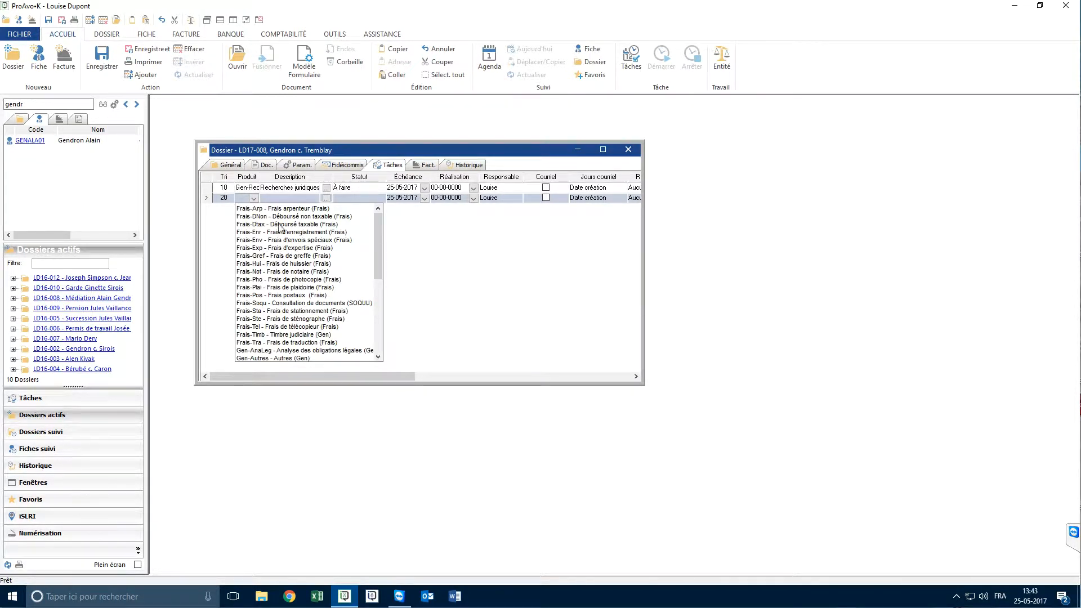
{"action": "left_click", "coordinate": [282, 256]}
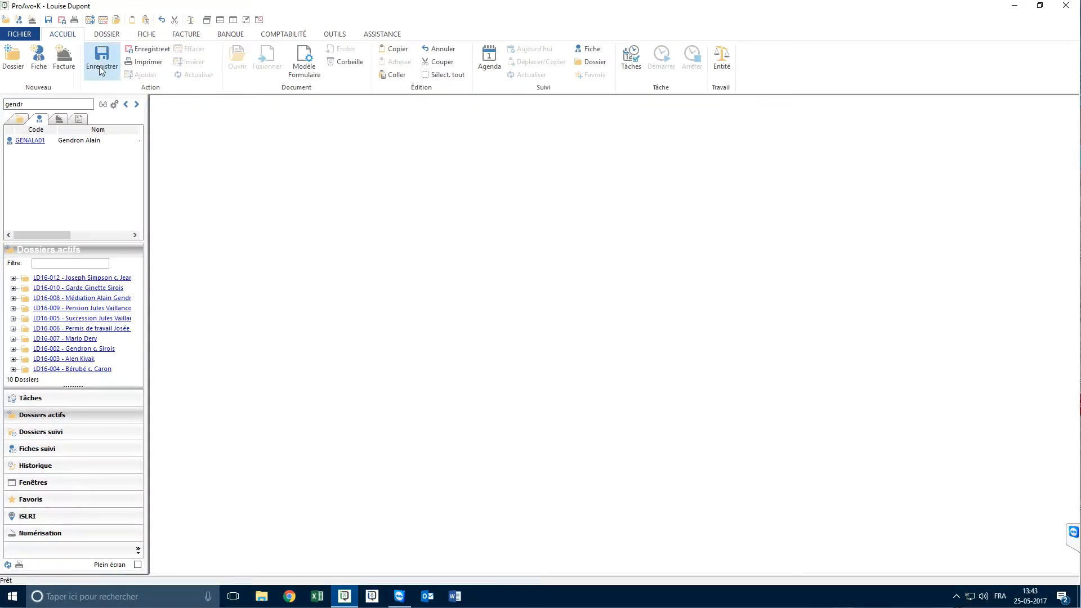
Open the task list covering all dossiers and add a Rédactions juridiques (Gen) task for dossier LD17-008
{"action": "left_click", "coordinate": [630, 62]}
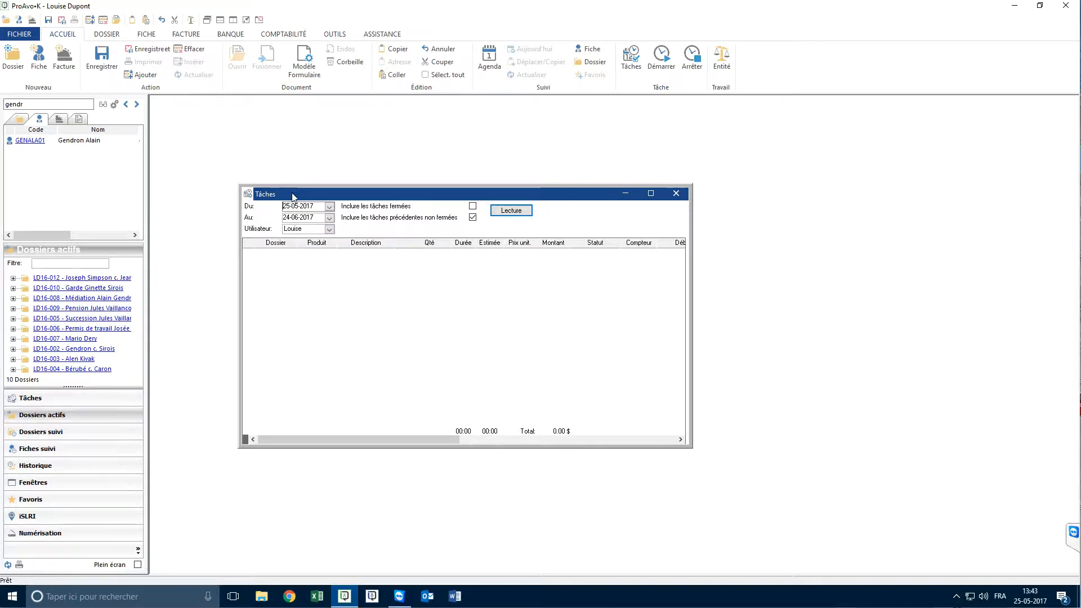
{"action": "left_click_drag", "start_coordinate": [292, 197], "coordinate": [236, 121]}
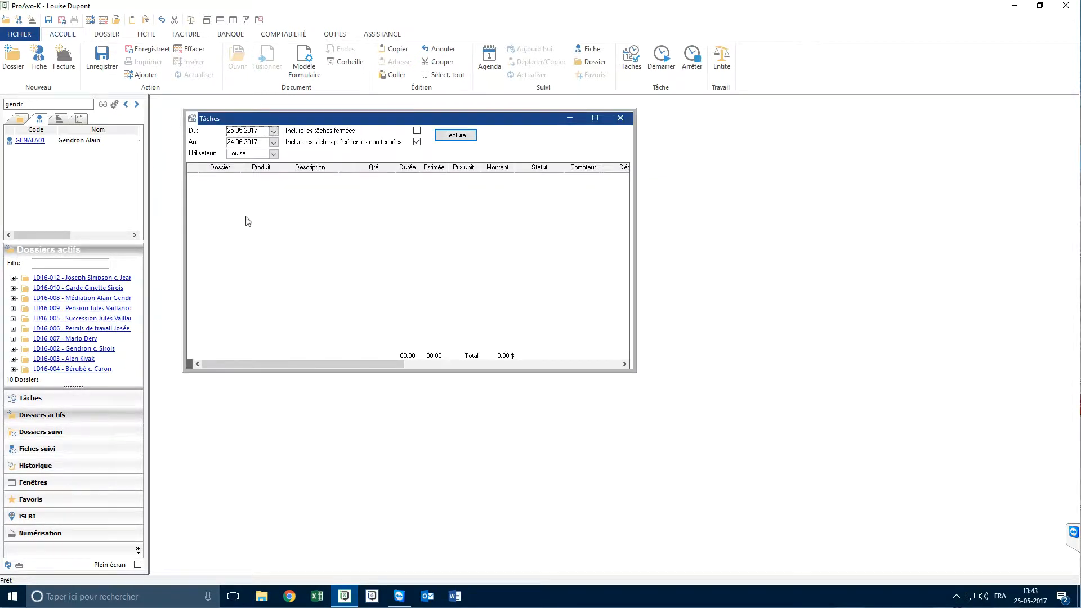
{"action": "left_click", "coordinate": [20, 120]}
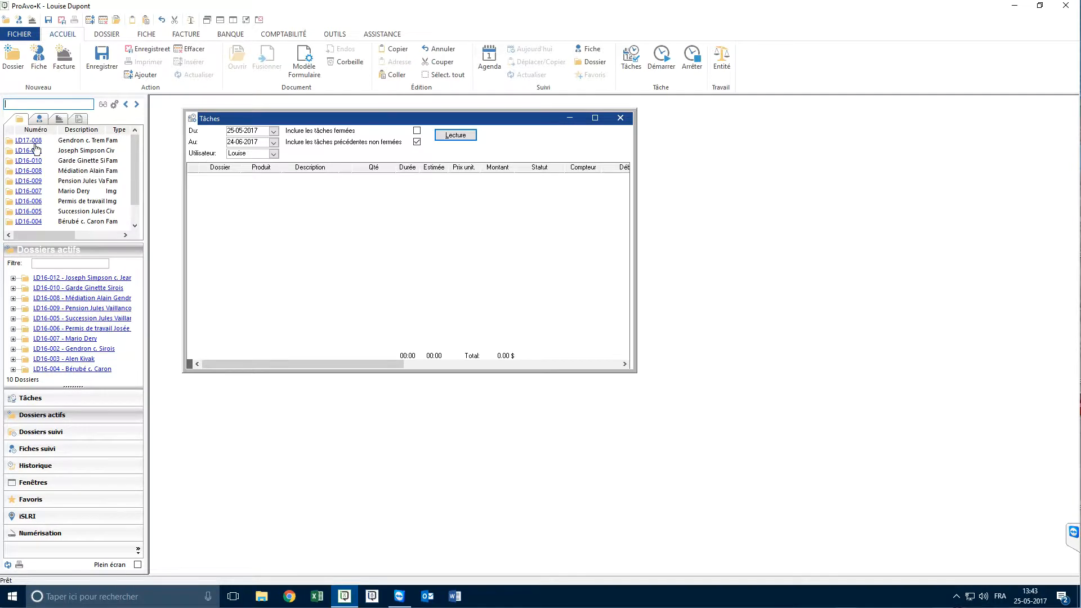
{"action": "left_click_drag", "start_coordinate": [34, 143], "coordinate": [269, 192]}
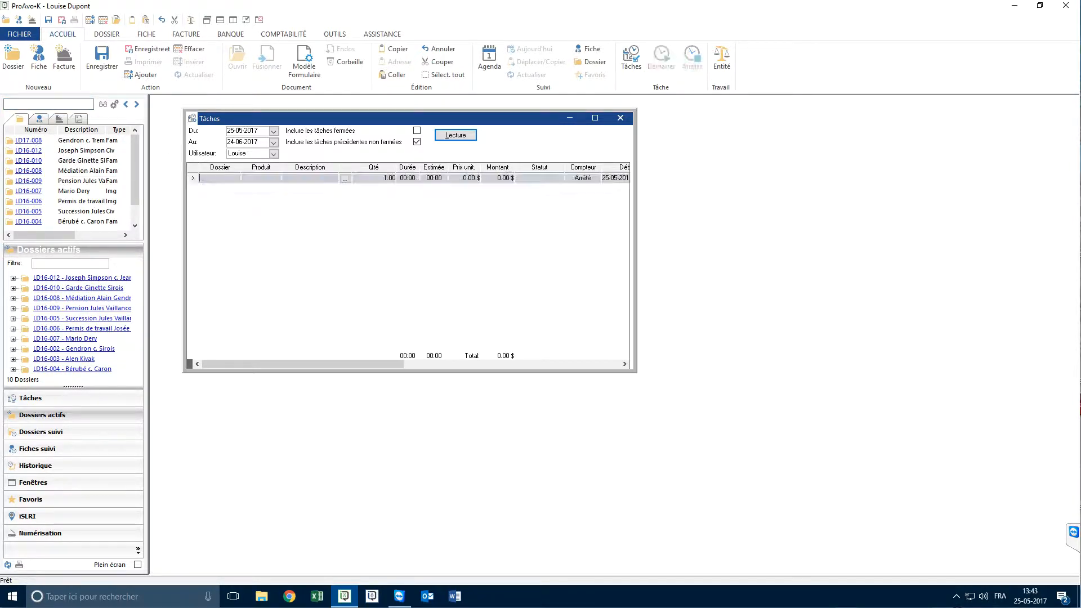
{"action": "left_click", "coordinate": [260, 179]}
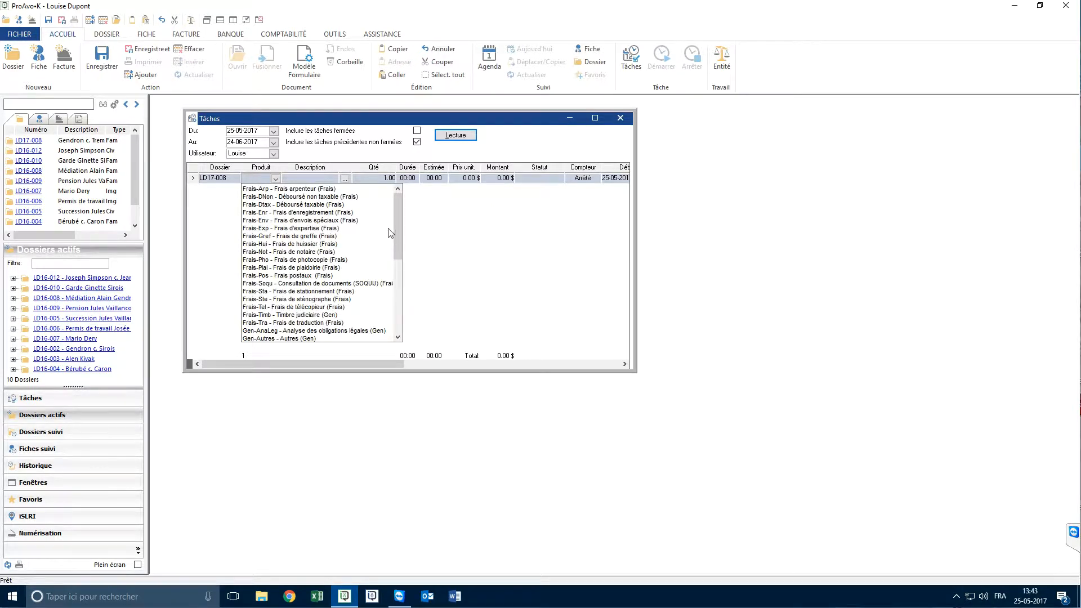
{"action": "left_click_drag", "start_coordinate": [399, 250], "coordinate": [398, 314]}
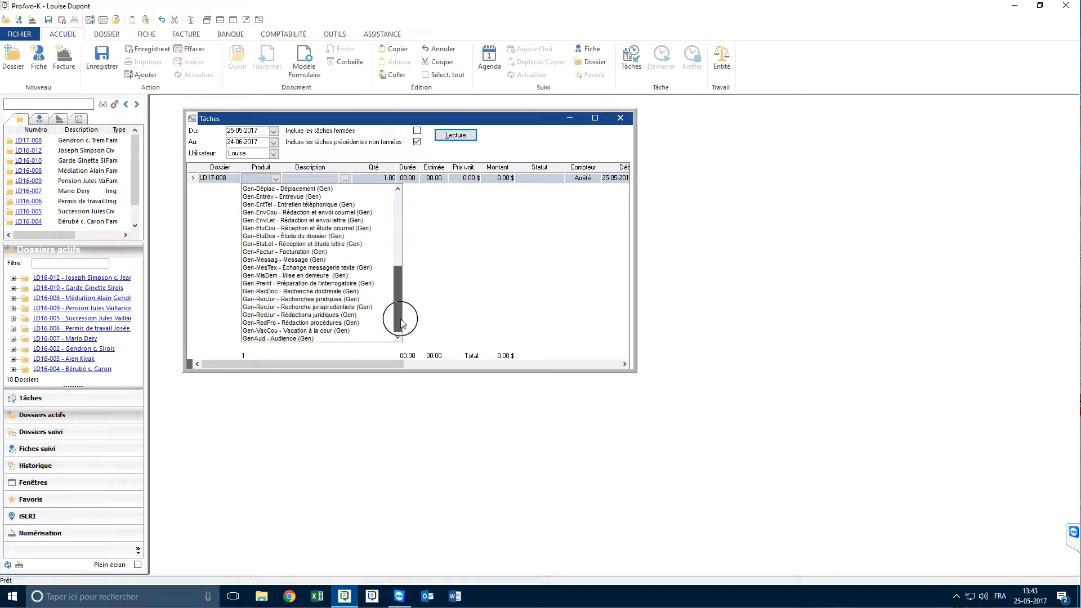
{"action": "left_click", "coordinate": [297, 316]}
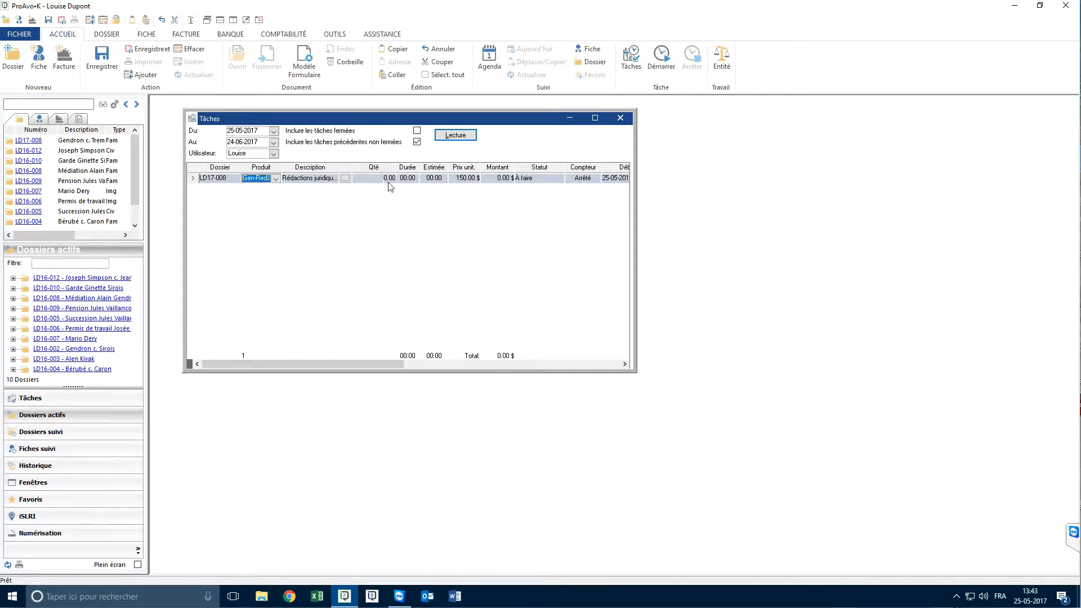
Start and stop the time counter on the Rédactions juridiques task, and set its duration to 2 hours
{"action": "left_click", "coordinate": [659, 63]}
{"action": "left_click", "coordinate": [691, 62]}
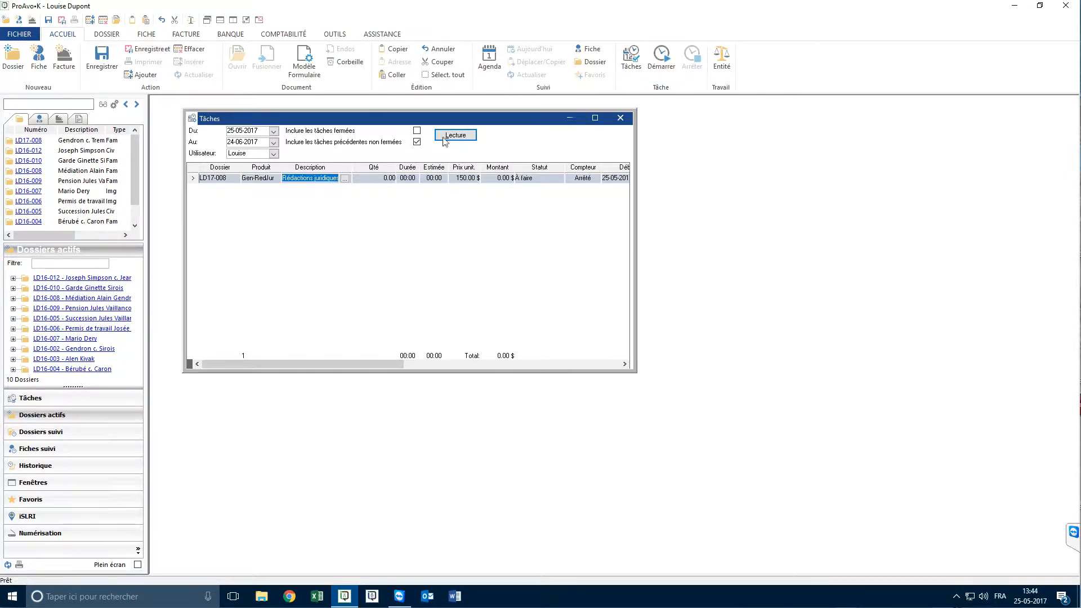
{"action": "left_click", "coordinate": [406, 179]}
{"action": "type", "text": "2"}
{"action": "key", "text": "Tab"}
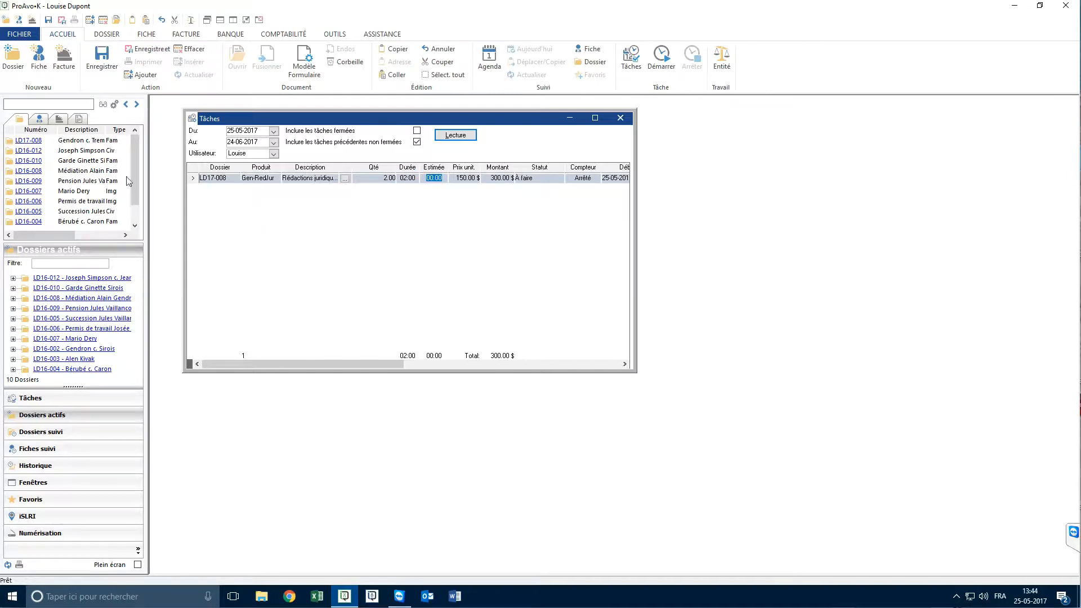
Add a Frais postaux task for dossier LD17-008 on a new line of the task list
{"action": "key", "text": "Down"}
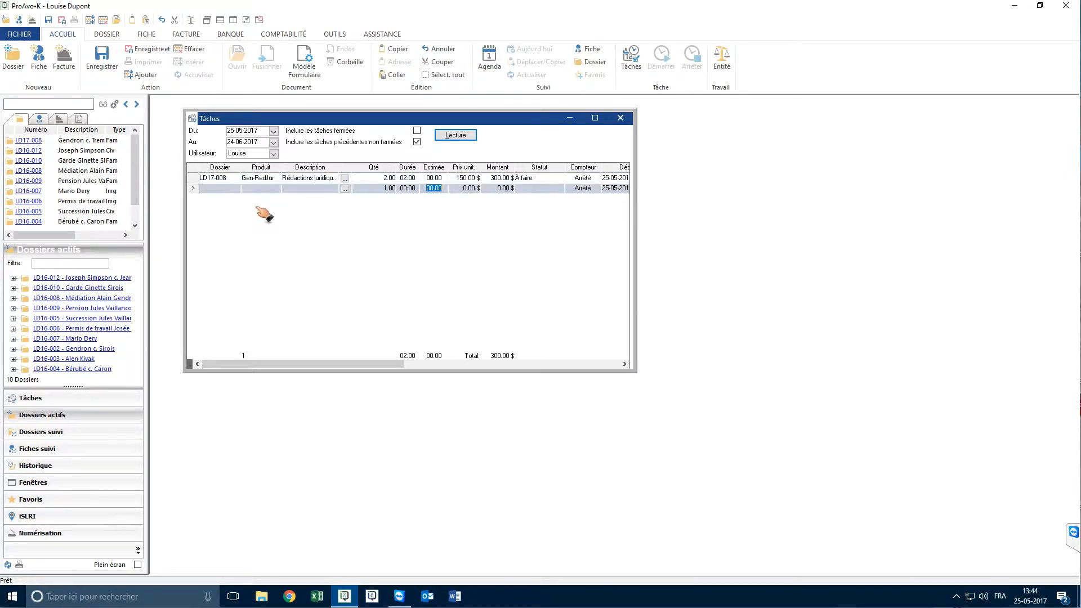
{"action": "left_click", "coordinate": [275, 189]}
{"action": "left_click", "coordinate": [290, 285]}
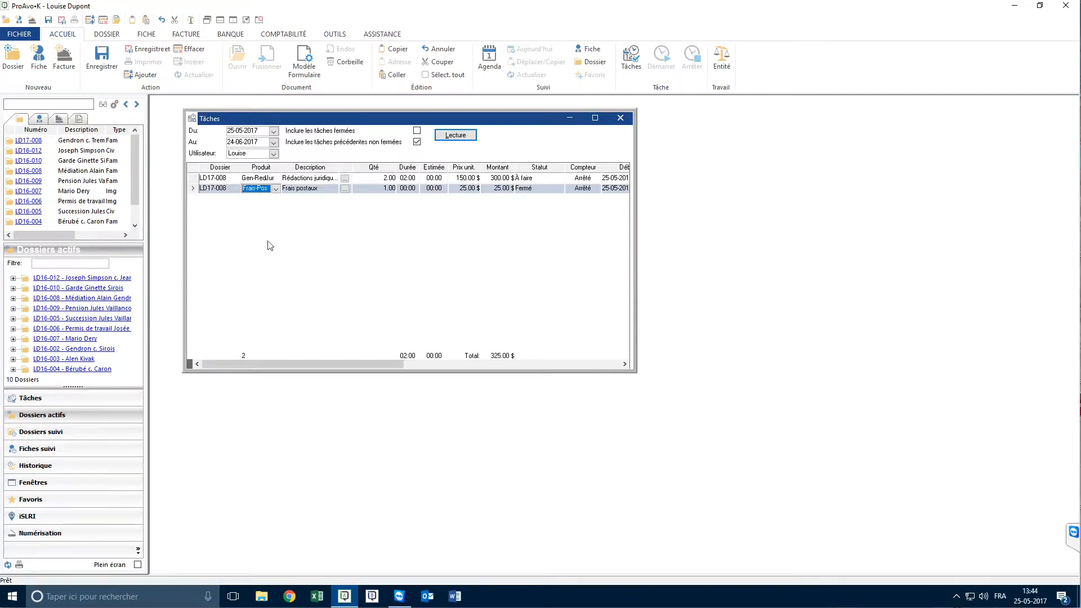
Add a Rédactions juridiques task for dossier LD16-012 with a duration of 01:00
{"action": "left_click", "coordinate": [27, 153]}
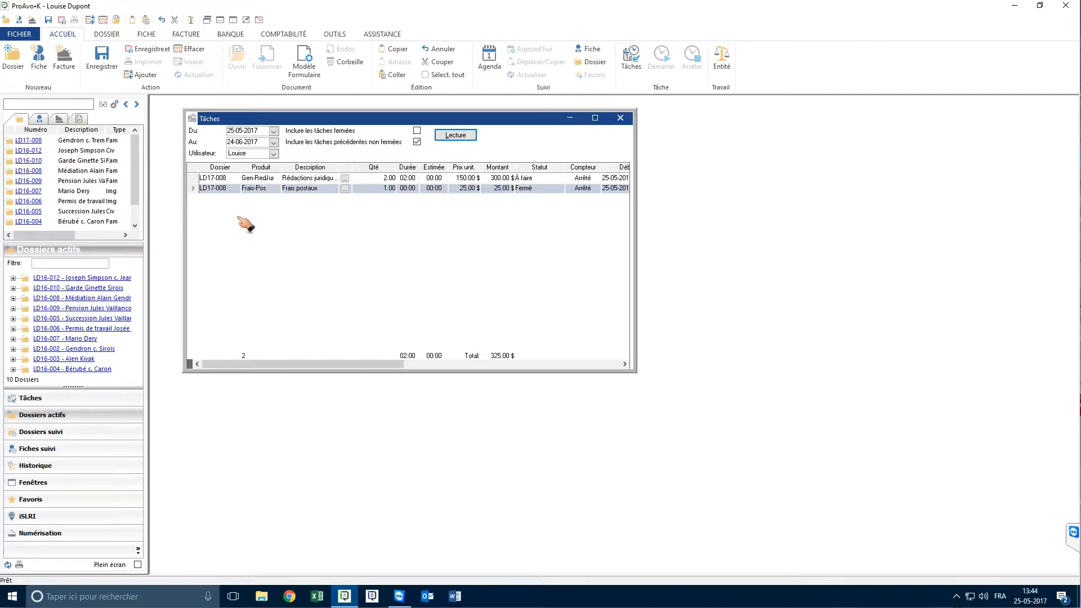
{"action": "left_click_drag", "start_coordinate": [245, 223], "coordinate": [245, 224]}
{"action": "left_click", "coordinate": [260, 200]}
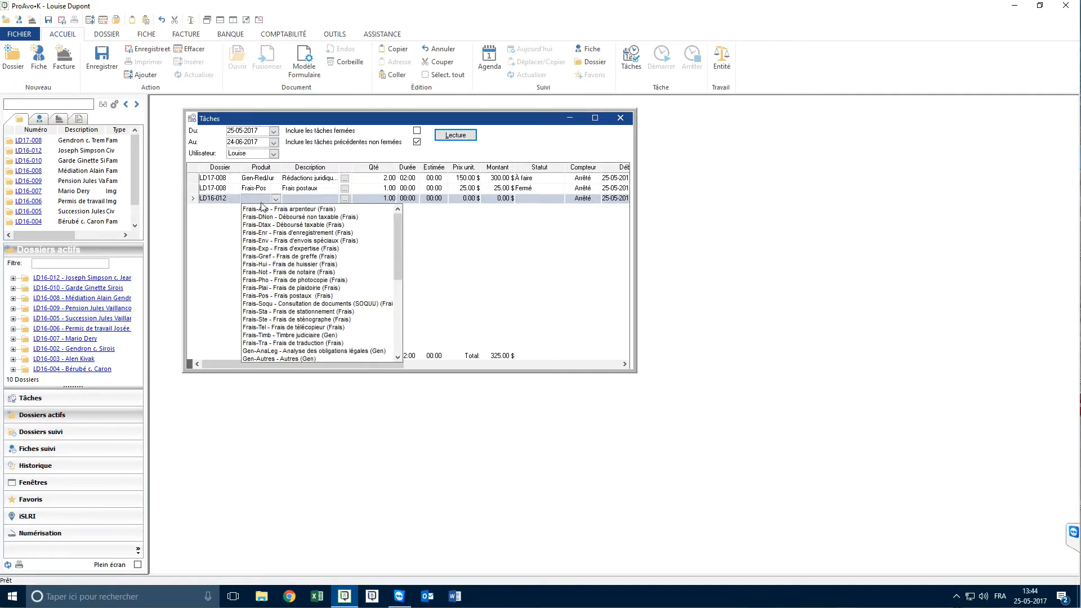
{"action": "left_click_drag", "start_coordinate": [397, 250], "coordinate": [396, 307]}
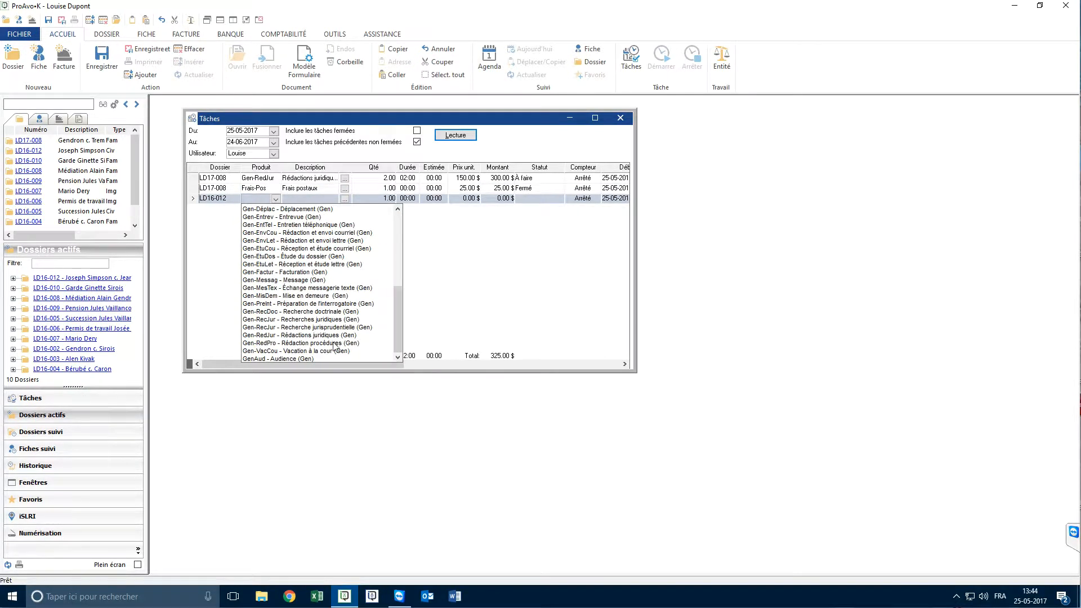
{"action": "left_click", "coordinate": [324, 335]}
{"action": "left_click", "coordinate": [407, 200]}
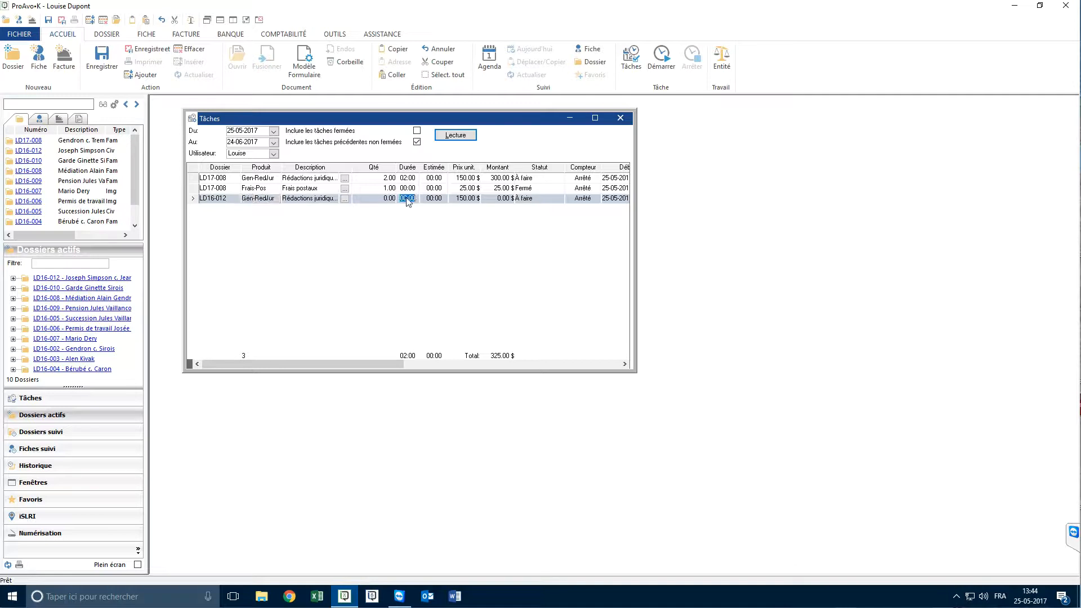
{"action": "type", "text": "01:00"}
{"action": "key", "text": "Tab"}
Add a Recherches juridiques task for dossier LD17-008 with a duration of 02:00
{"action": "left_click_drag", "start_coordinate": [31, 140], "coordinate": [228, 228]}
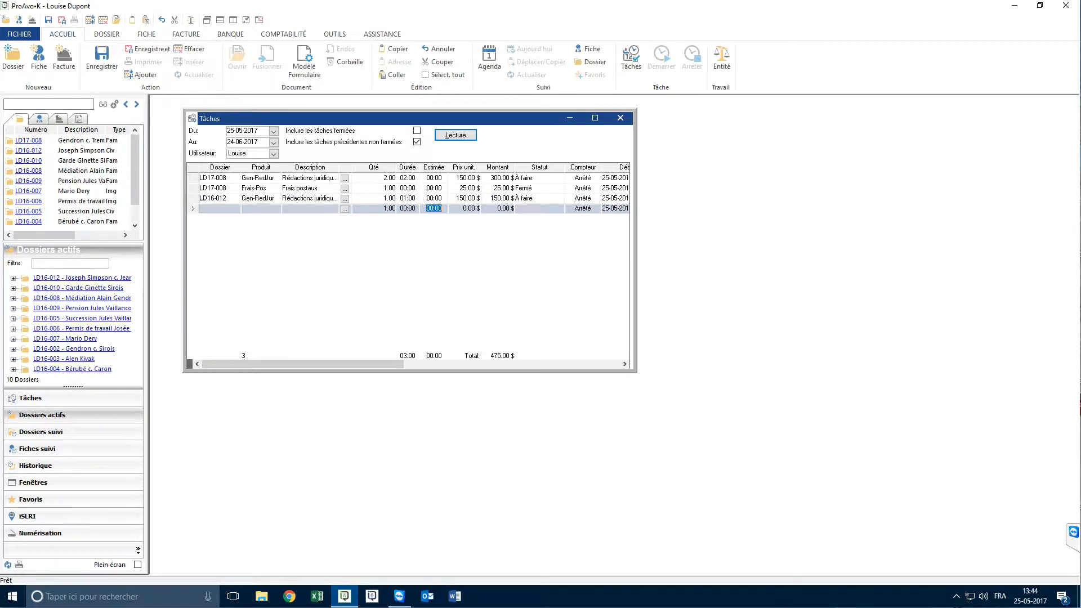
{"action": "left_click", "coordinate": [255, 214]}
{"action": "left_click", "coordinate": [277, 240]}
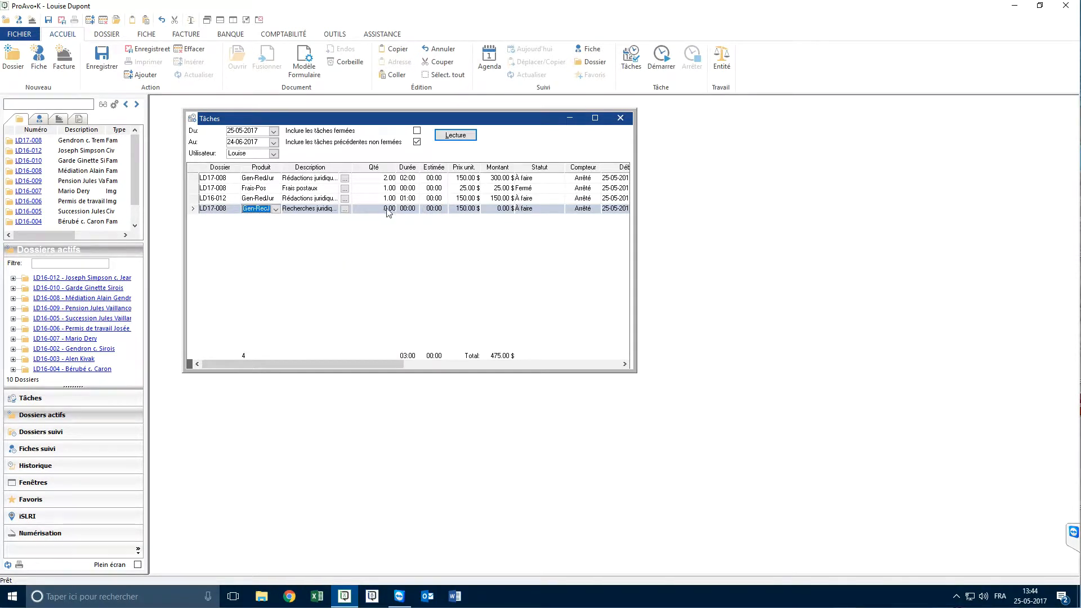
{"action": "left_click", "coordinate": [406, 212]}
{"action": "key", "text": "Tab"}
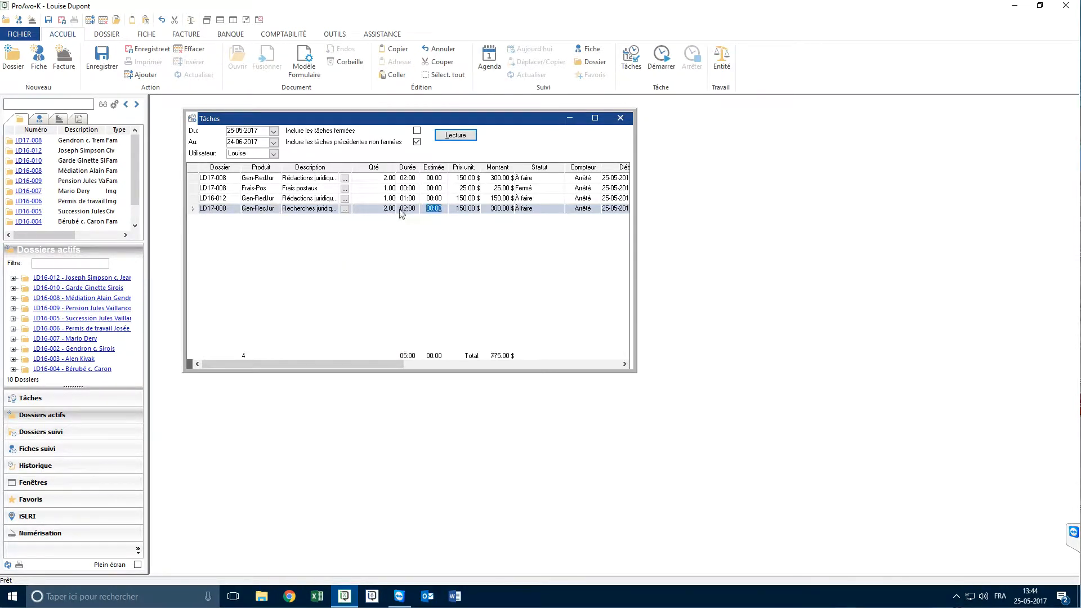
Open dossier LD17-008 from the task list and review the durations and amounts of its tasks
{"action": "double_click", "coordinate": [218, 182]}
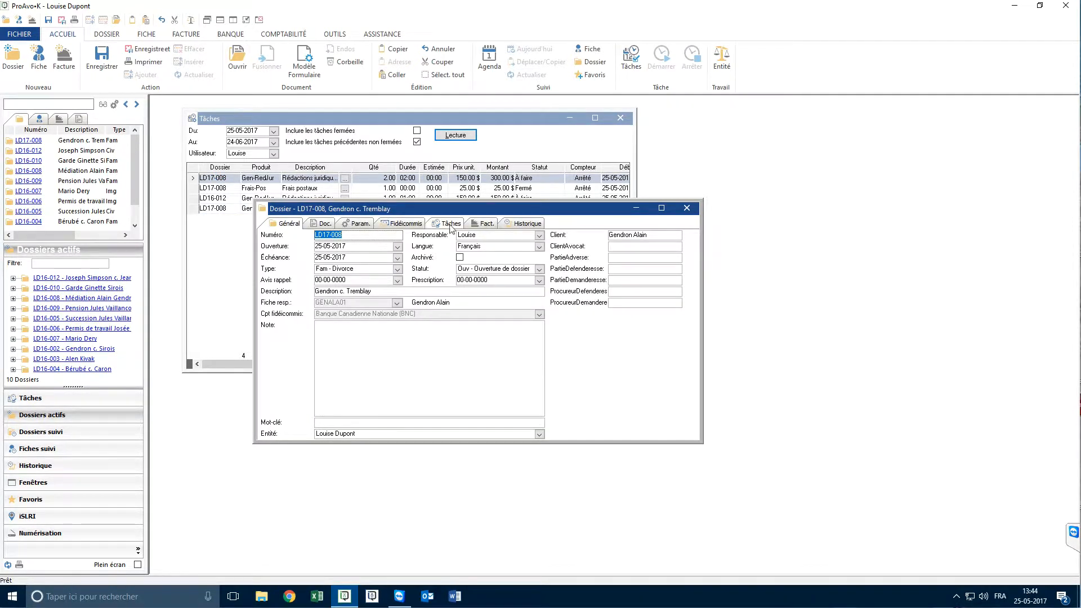
{"action": "left_click", "coordinate": [441, 224]}
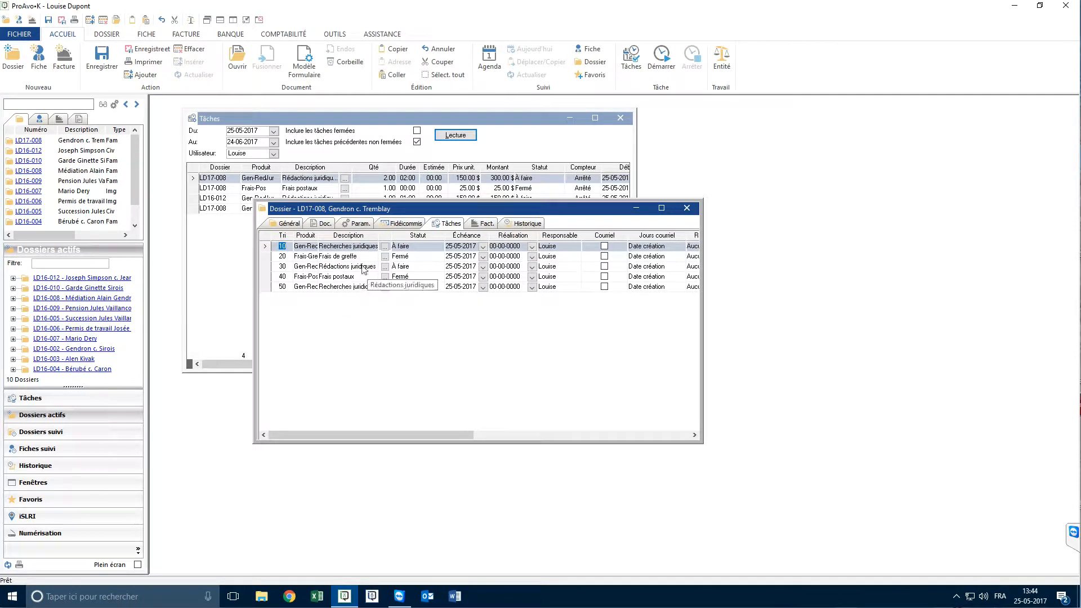
{"action": "left_click_drag", "start_coordinate": [386, 434], "coordinate": [599, 439]}
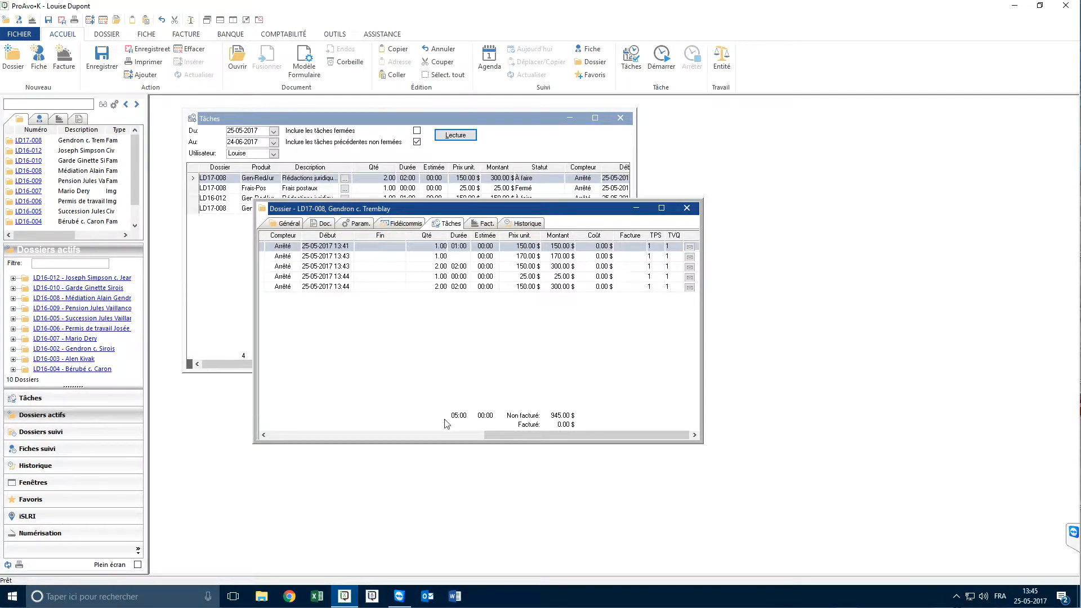
{"action": "left_click_drag", "start_coordinate": [473, 433], "coordinate": [273, 435]}
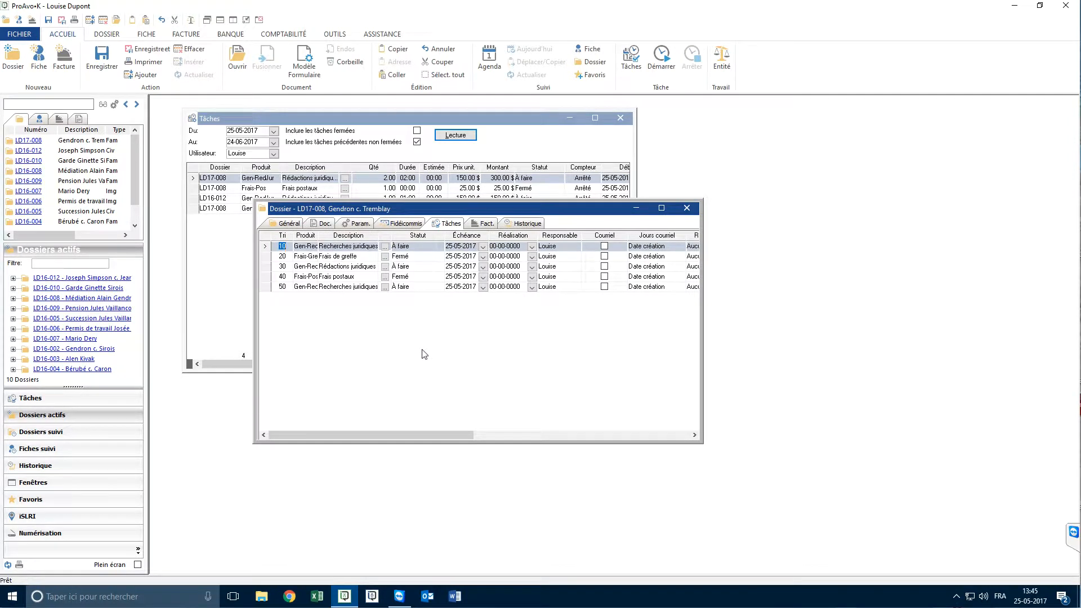
Generate the draft invoice (Projet de facture) report for dossier LD17-008, and close it
{"action": "right_click", "coordinate": [365, 328]}
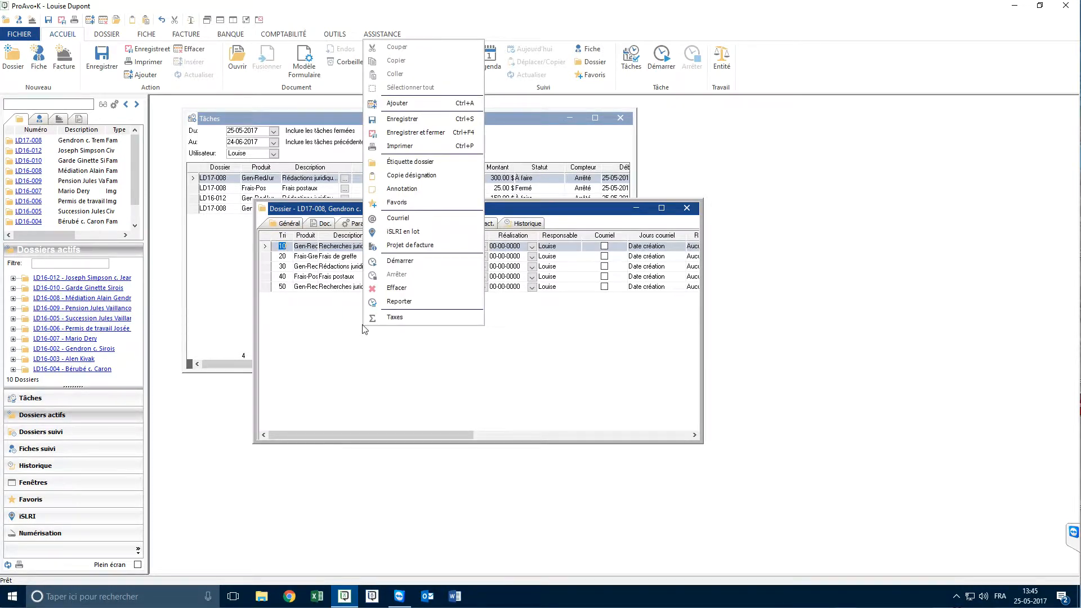
{"action": "left_click", "coordinate": [407, 245]}
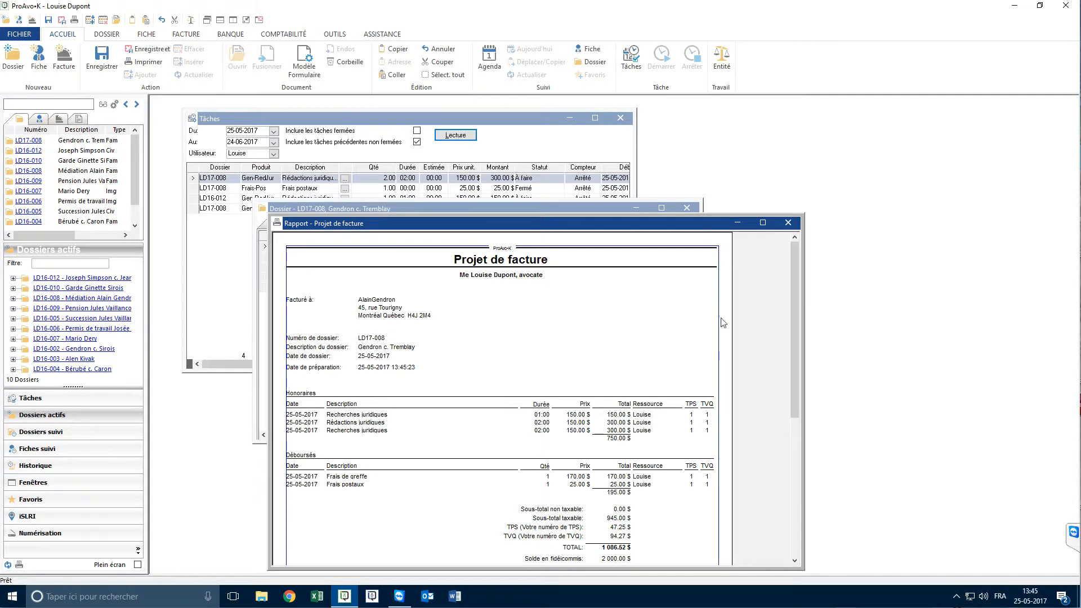
{"action": "left_click", "coordinate": [788, 223]}
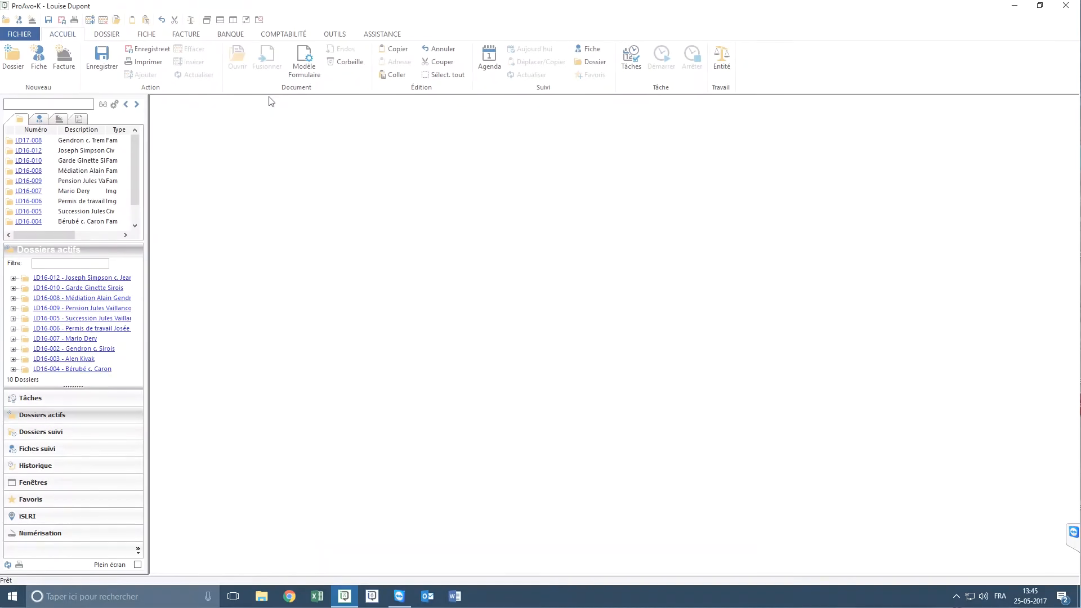
Generate the dossiers' Tâche report with its preset parameters, and maximize the report window
{"action": "left_click", "coordinate": [103, 35]}
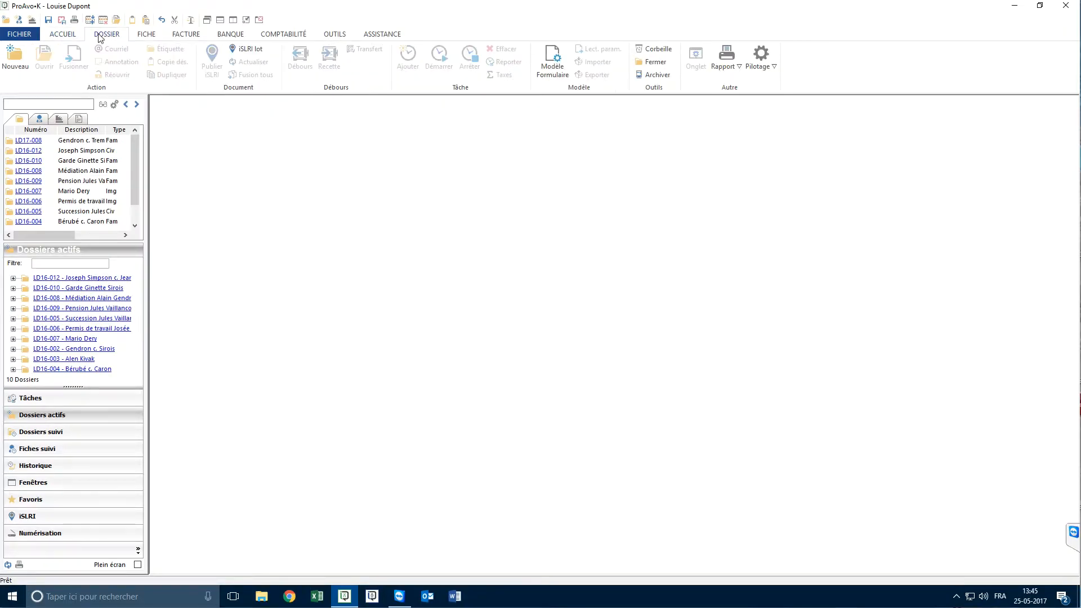
{"action": "left_click", "coordinate": [727, 67]}
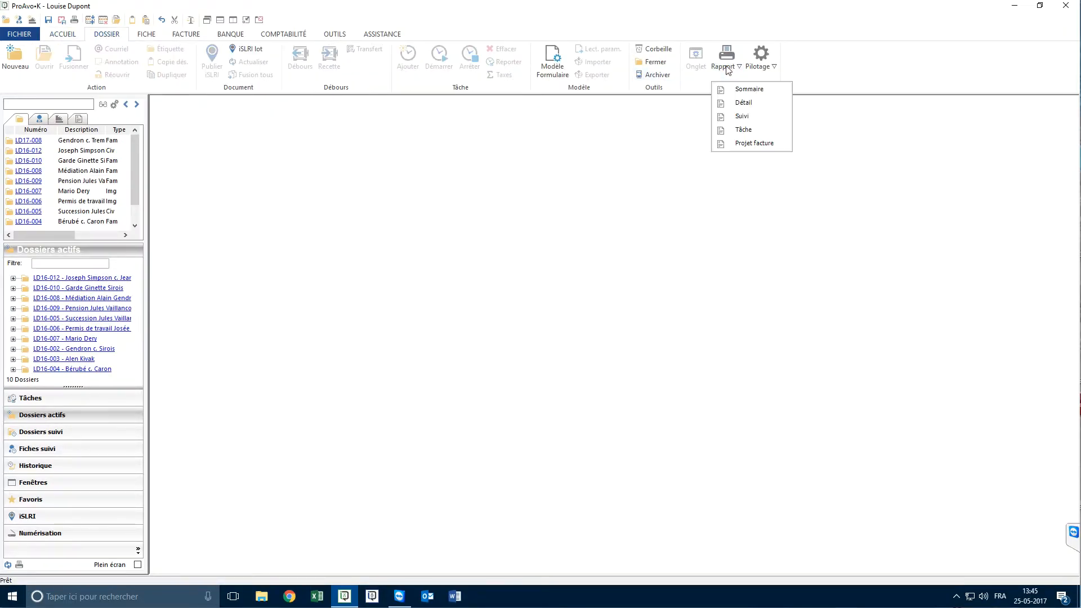
{"action": "left_click", "coordinate": [735, 129]}
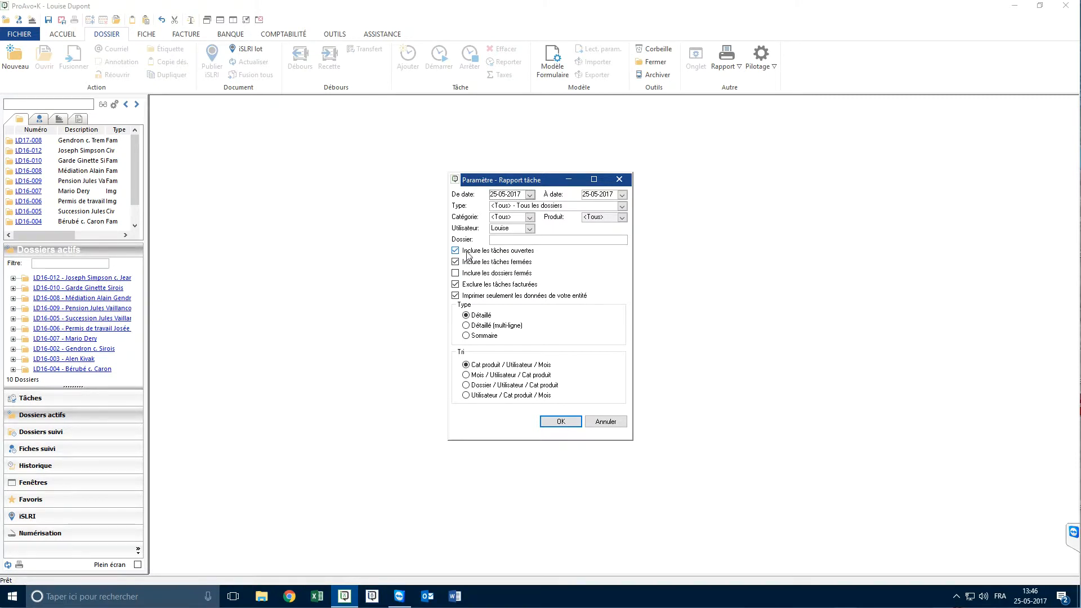
{"action": "left_click", "coordinate": [563, 424]}
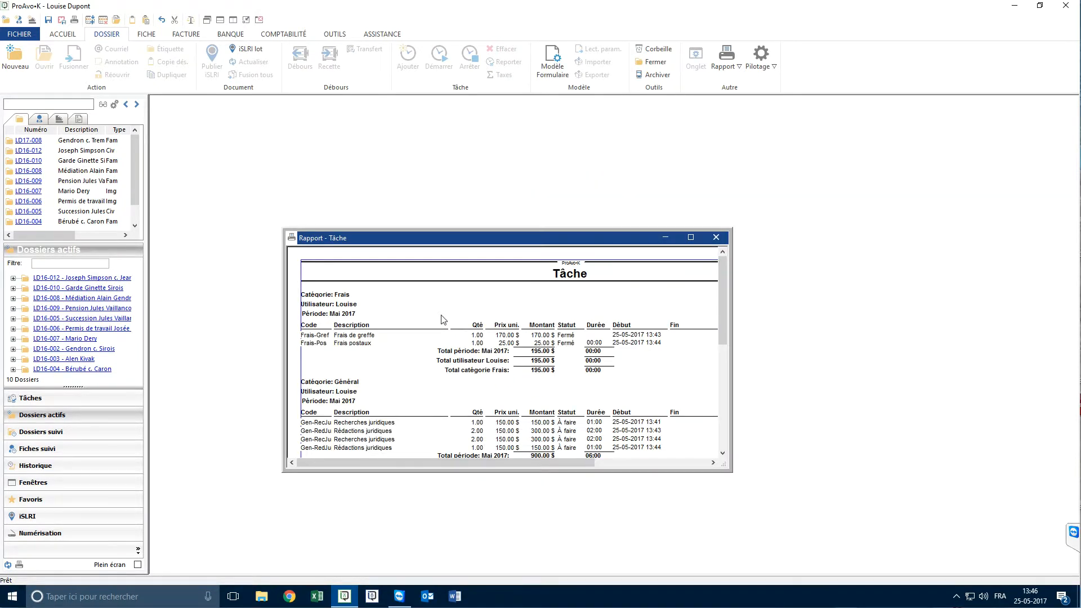
{"action": "left_click", "coordinate": [691, 238]}
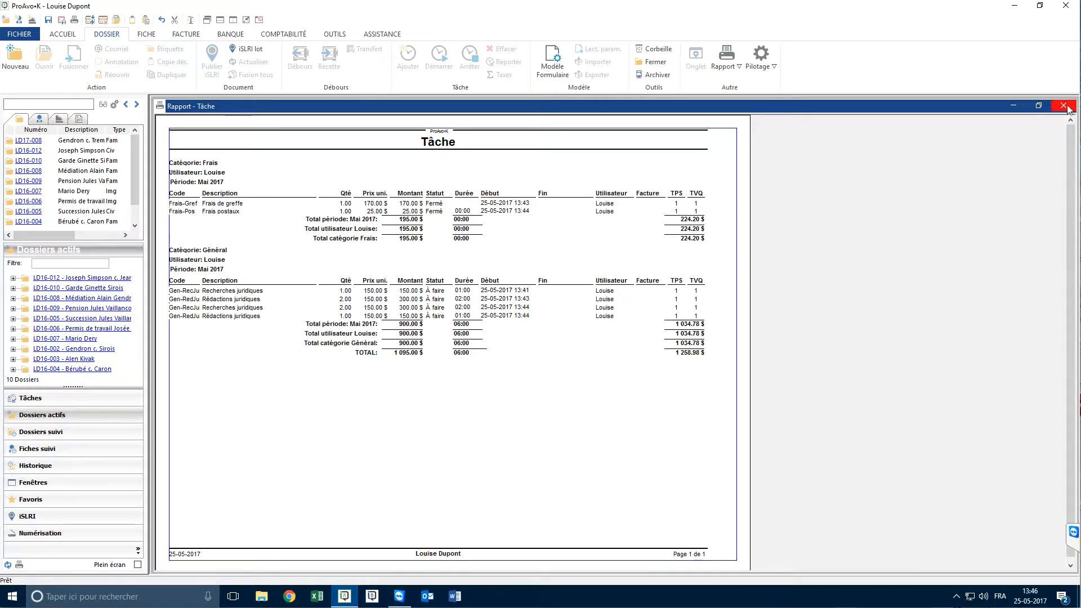
Close the report and the dossier, and list the tasks of all dossiers for batch invoicing (Facture en lot) with unfinished tasks included
{"action": "left_click", "coordinate": [1064, 106]}
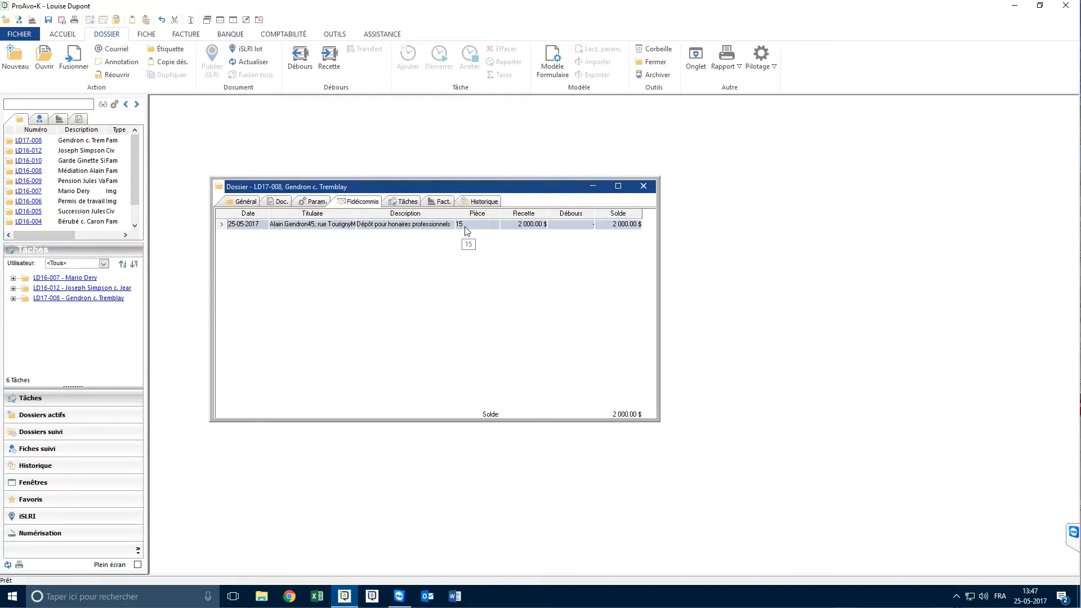
{"action": "left_click", "coordinate": [643, 186]}
{"action": "left_click", "coordinate": [185, 34]}
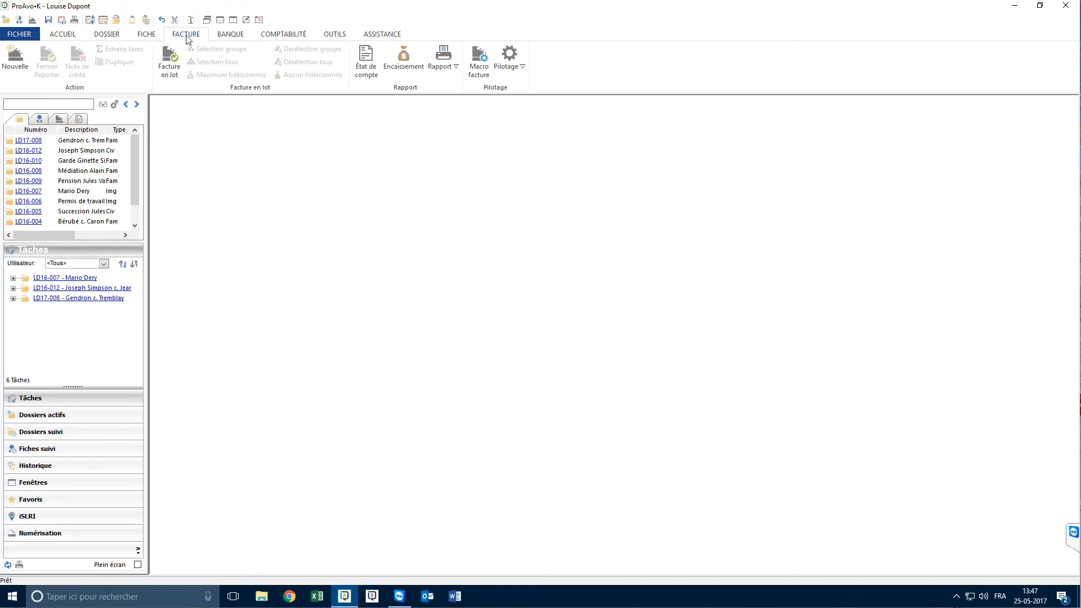
{"action": "left_click", "coordinate": [169, 70]}
{"action": "left_click_drag", "start_coordinate": [473, 249], "coordinate": [346, 188]}
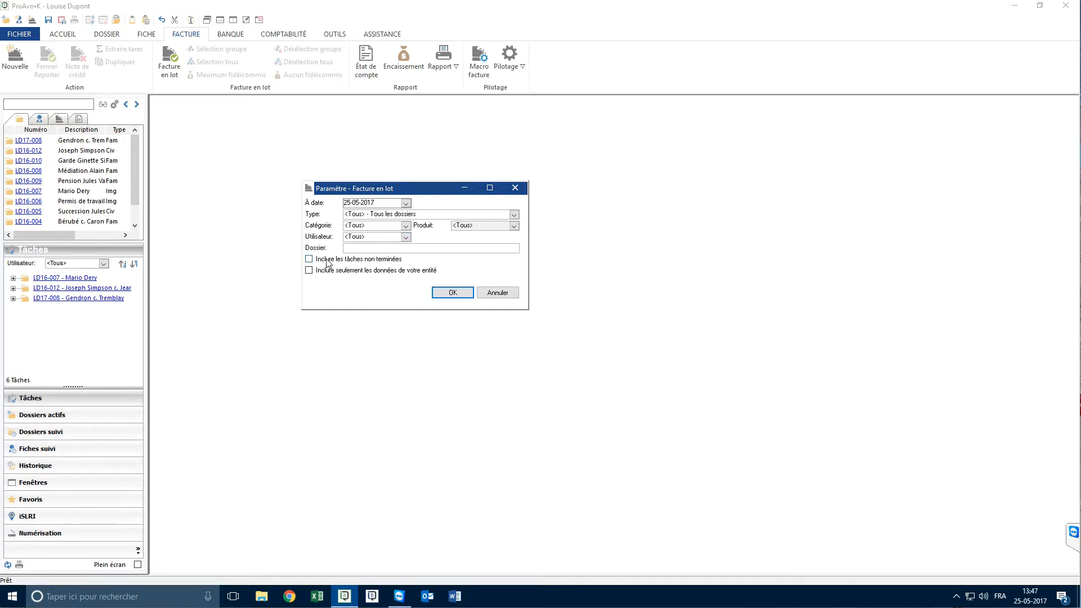
{"action": "left_click", "coordinate": [348, 250]}
{"action": "left_click", "coordinate": [308, 259]}
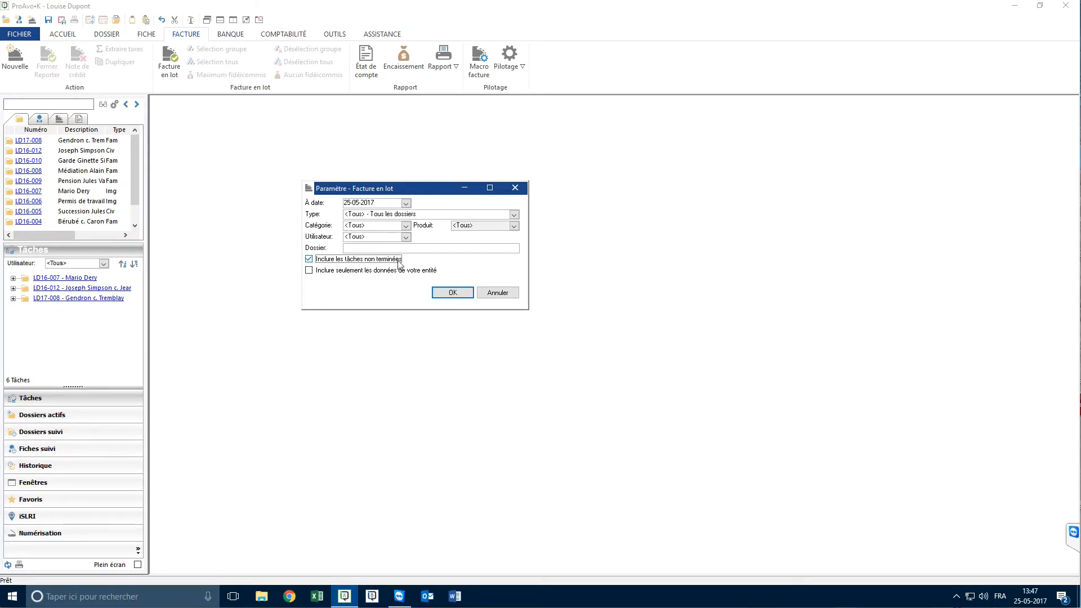
{"action": "left_click", "coordinate": [451, 292]}
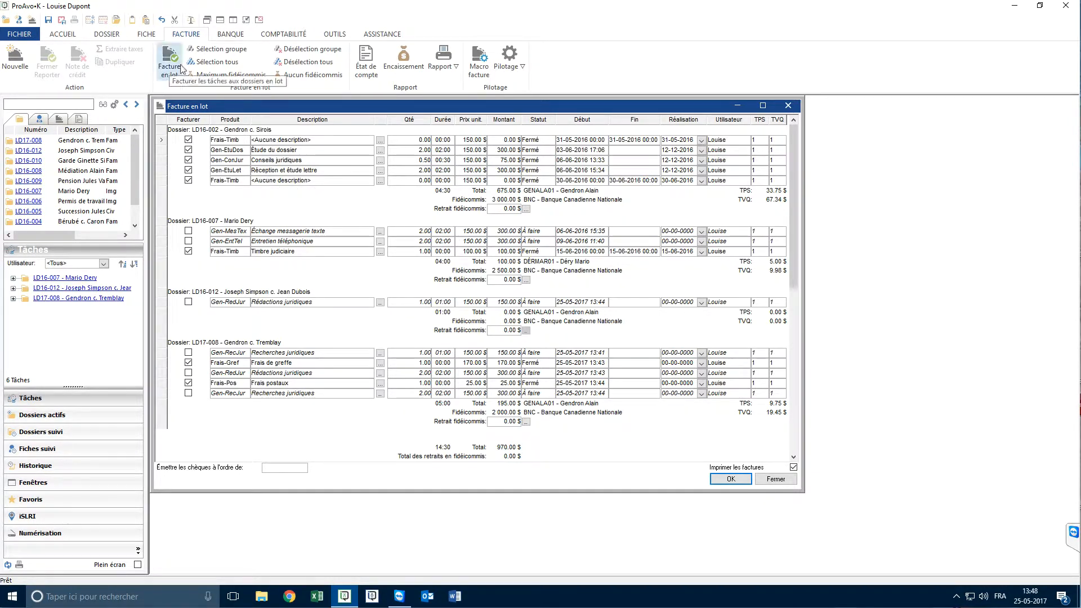
Deselect all tasks in the batch and select only the task group of dossier LD17-008 for invoicing
{"action": "left_click", "coordinate": [219, 62]}
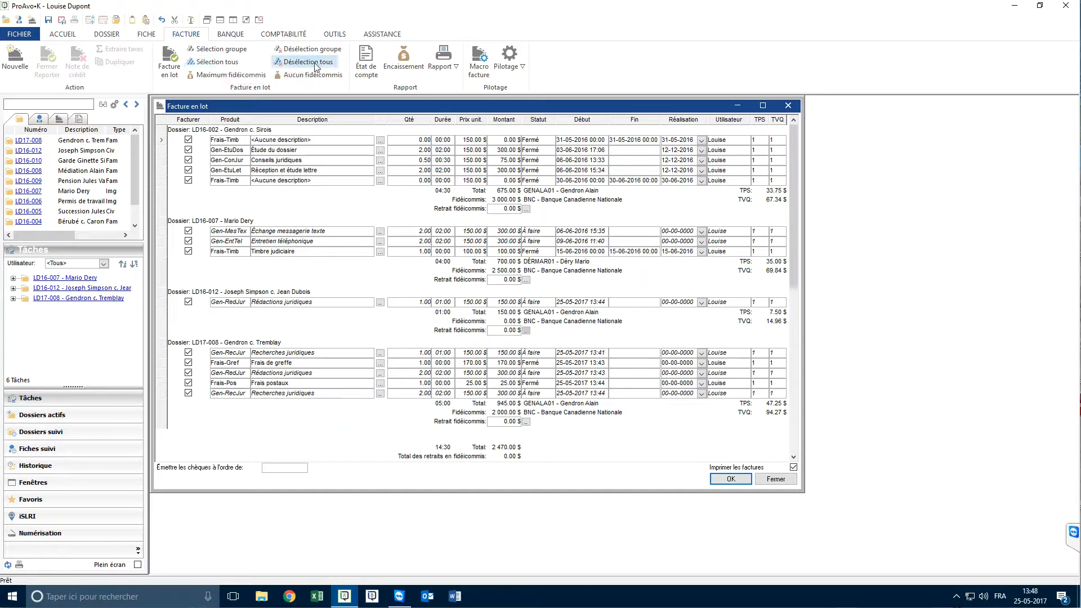
{"action": "left_click", "coordinate": [297, 63]}
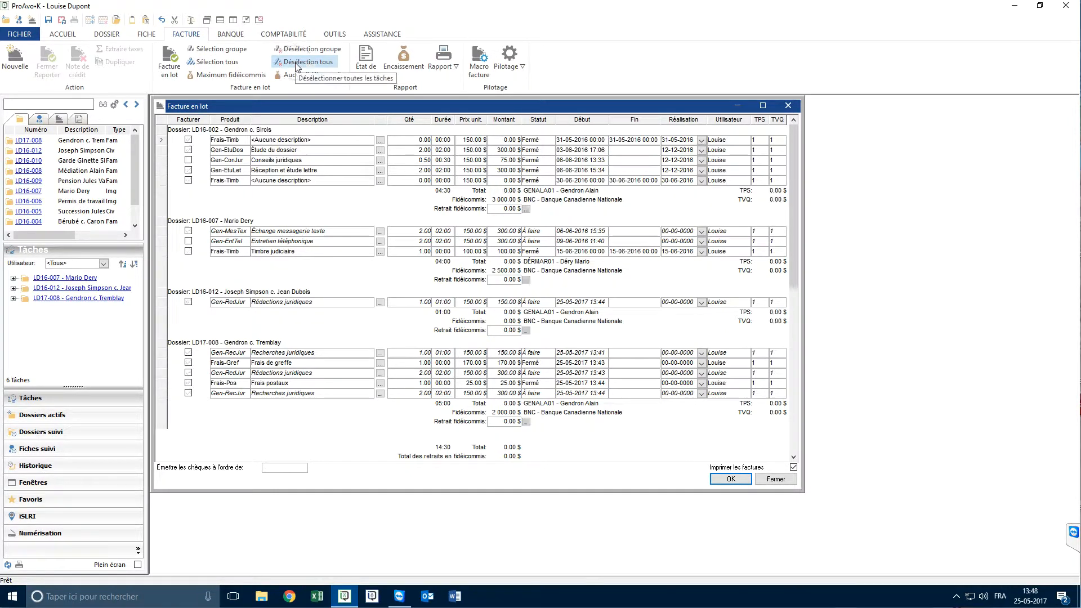
{"action": "left_click", "coordinate": [254, 356]}
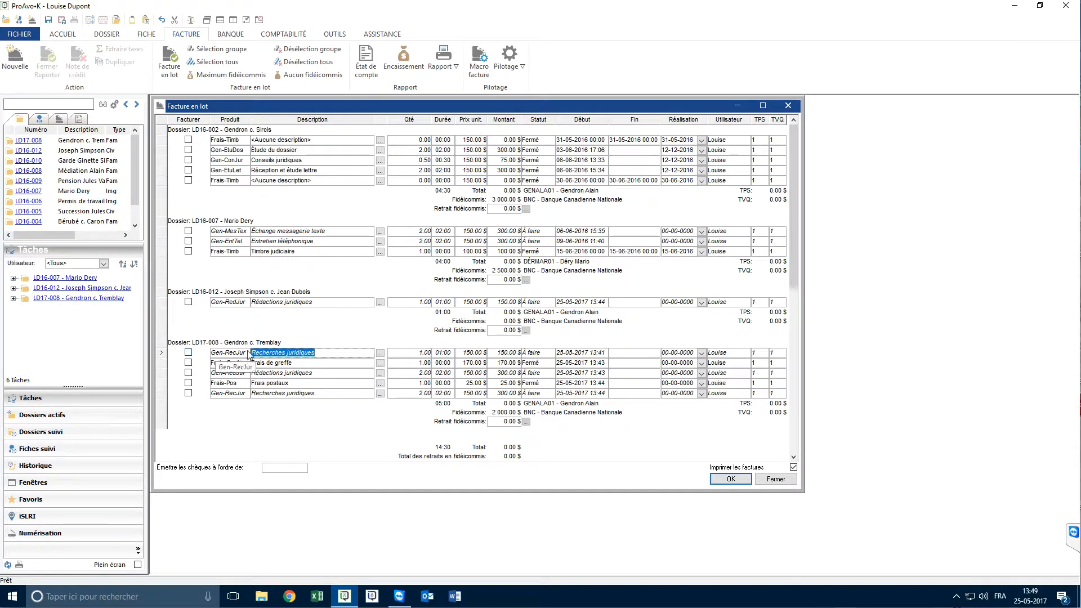
{"action": "left_click", "coordinate": [214, 55]}
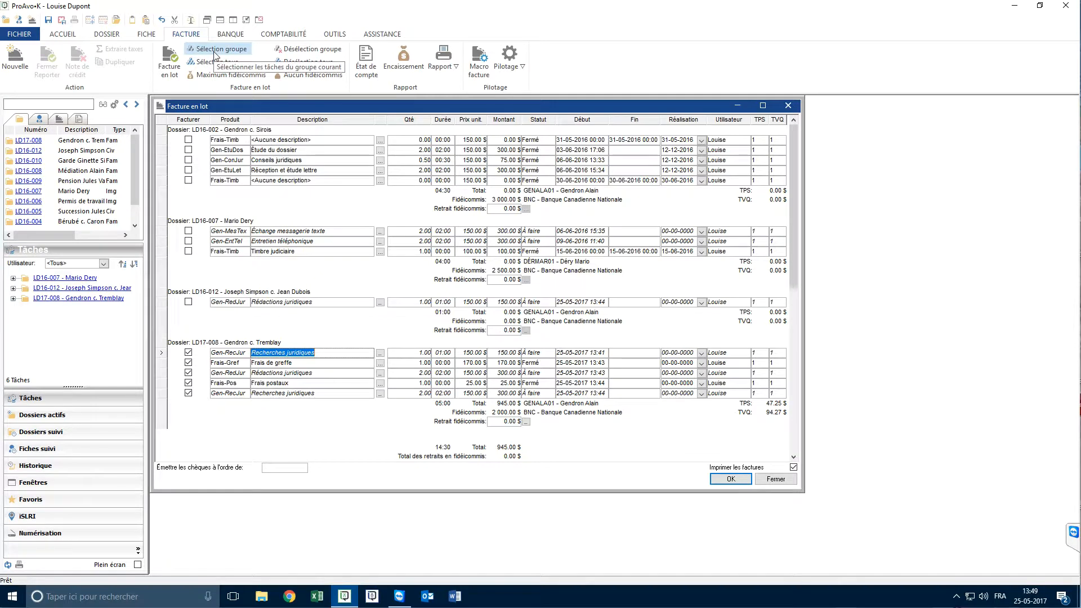
{"action": "left_click", "coordinate": [302, 51]}
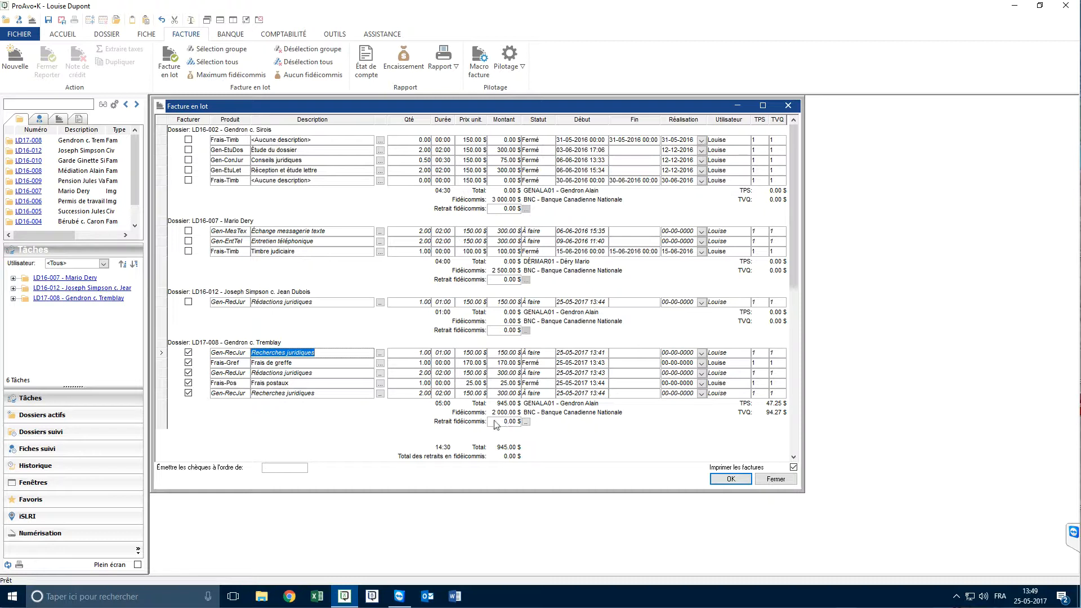
Set the trust withdrawal (Retrait fidéicommis) for dossier LD17-008 to the maximum available for its selected tasks
{"action": "left_click", "coordinate": [526, 423]}
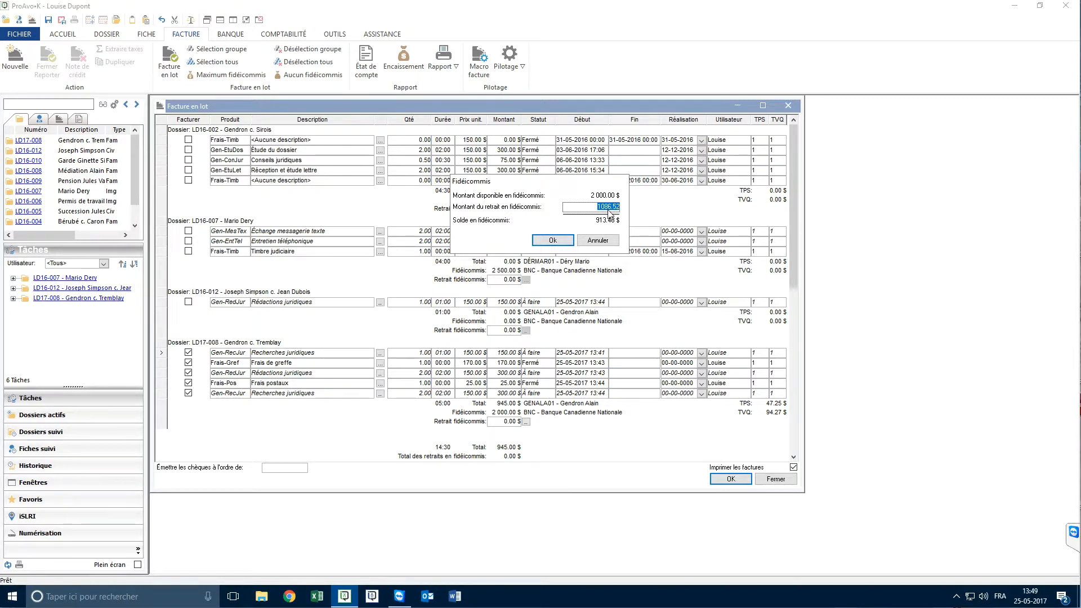
{"action": "left_click", "coordinate": [596, 241]}
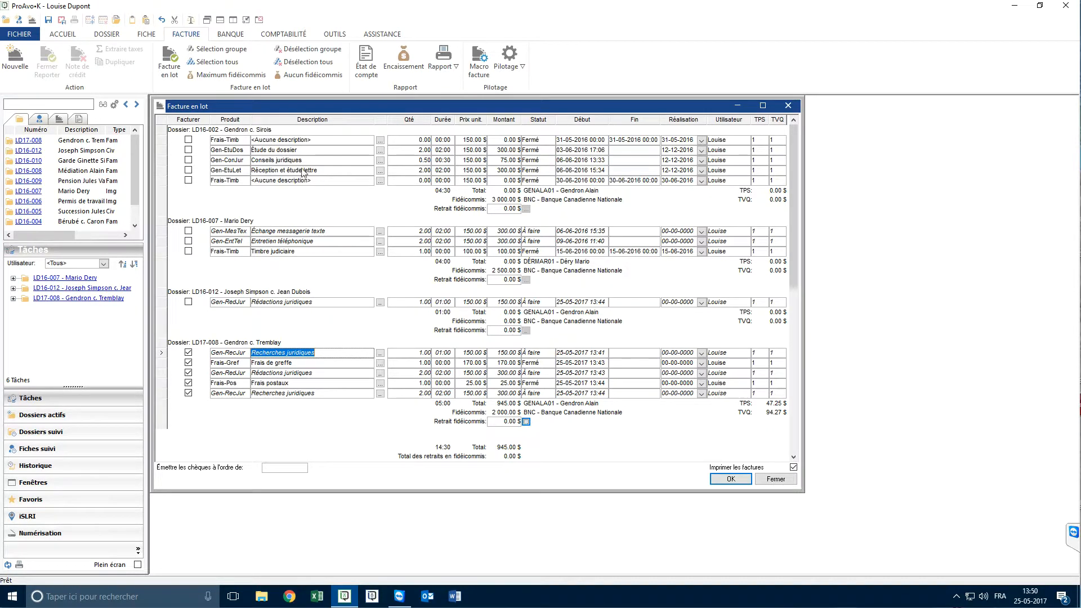
{"action": "left_click", "coordinate": [219, 76]}
{"action": "left_click", "coordinate": [281, 75]}
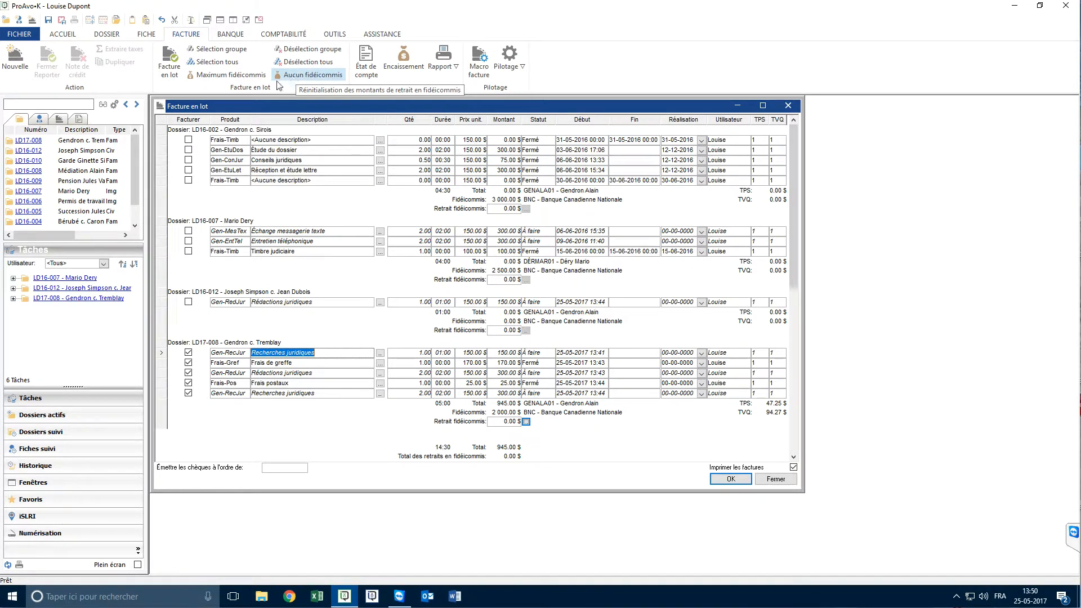
{"action": "left_click", "coordinate": [218, 78]}
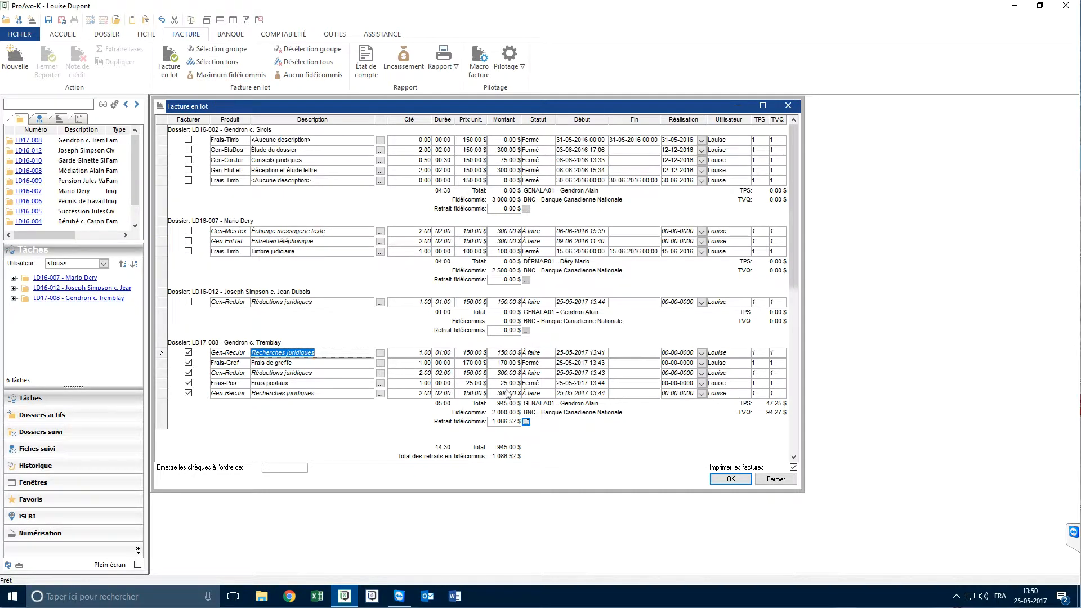
Make the cheques payable to the AVOCATE contact record, found by searching for avoc, and disable printing of the invoices
{"action": "left_click", "coordinate": [263, 469]}
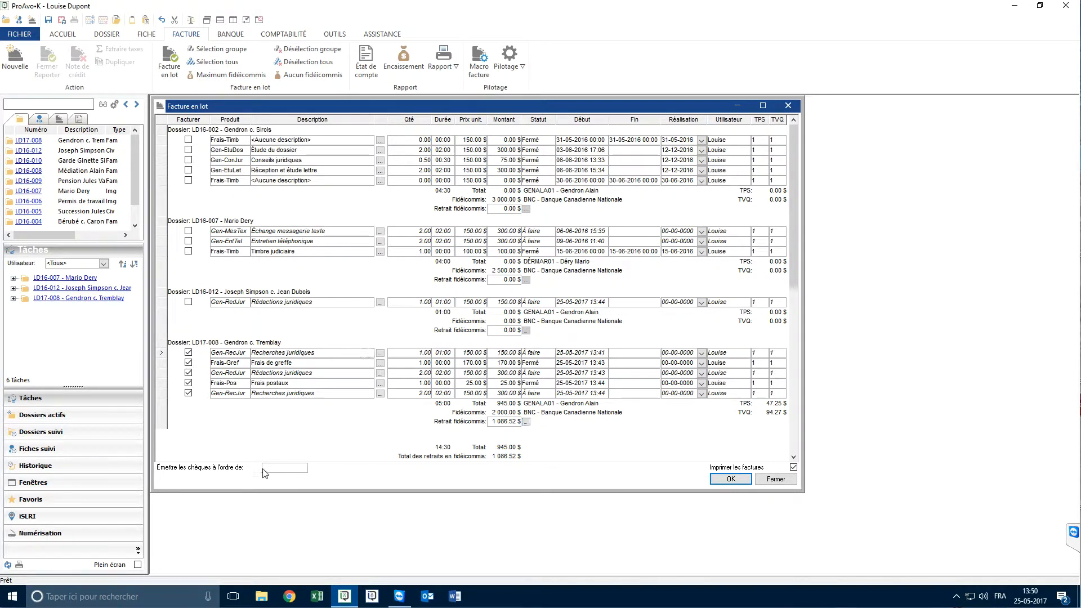
{"action": "left_click", "coordinate": [51, 104]}
{"action": "type", "text": "avoc"}
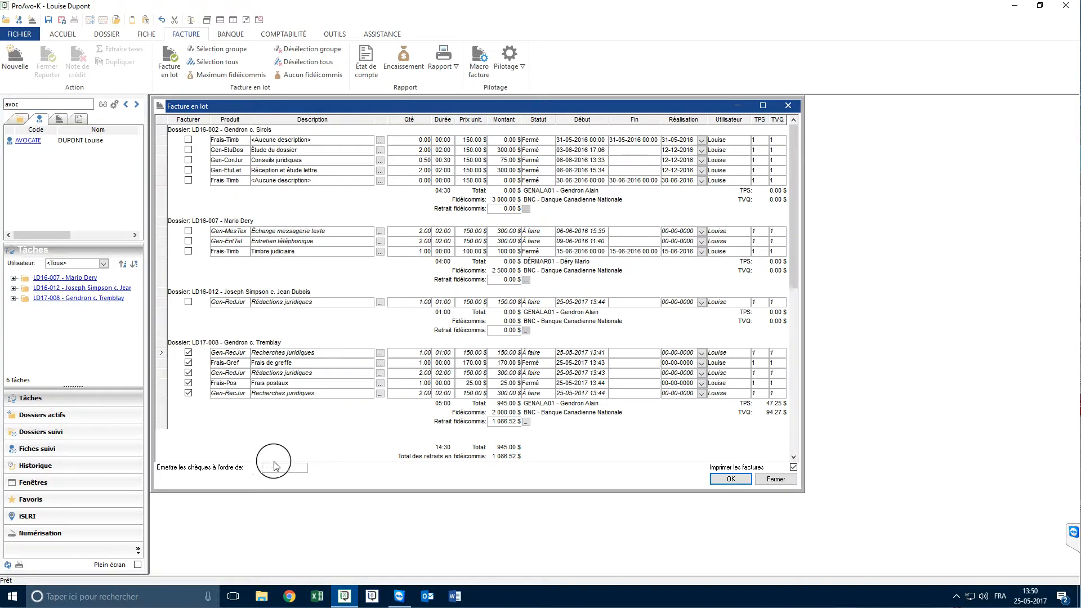
{"action": "left_click_drag", "start_coordinate": [274, 462], "coordinate": [280, 469]}
{"action": "left_click", "coordinate": [794, 468]}
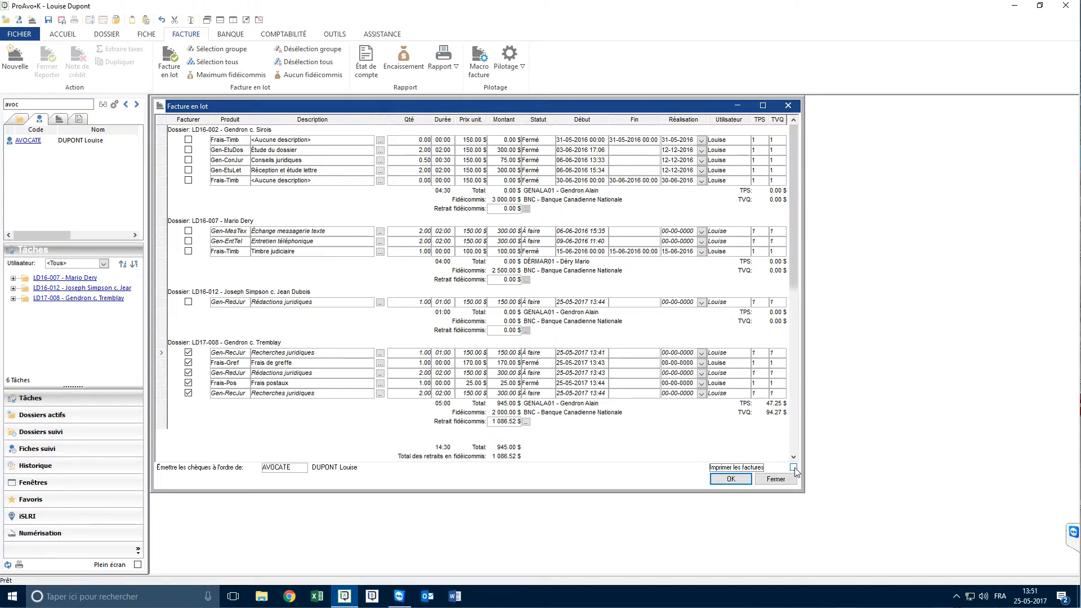
Run the batch invoicing and accept closing the unfinished tasks
{"action": "left_click", "coordinate": [731, 479]}
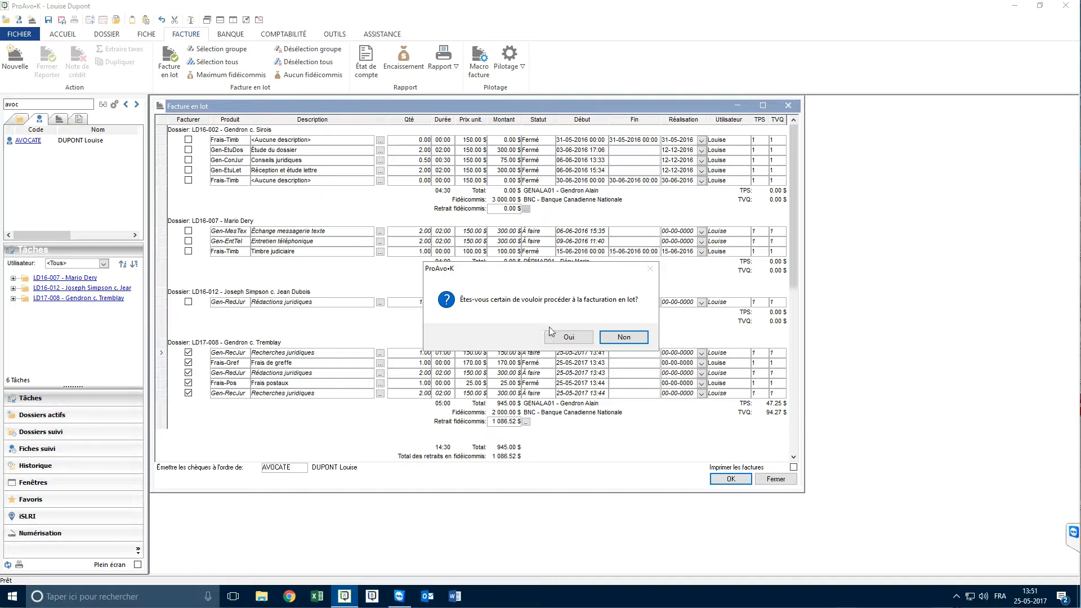
{"action": "left_click", "coordinate": [580, 337]}
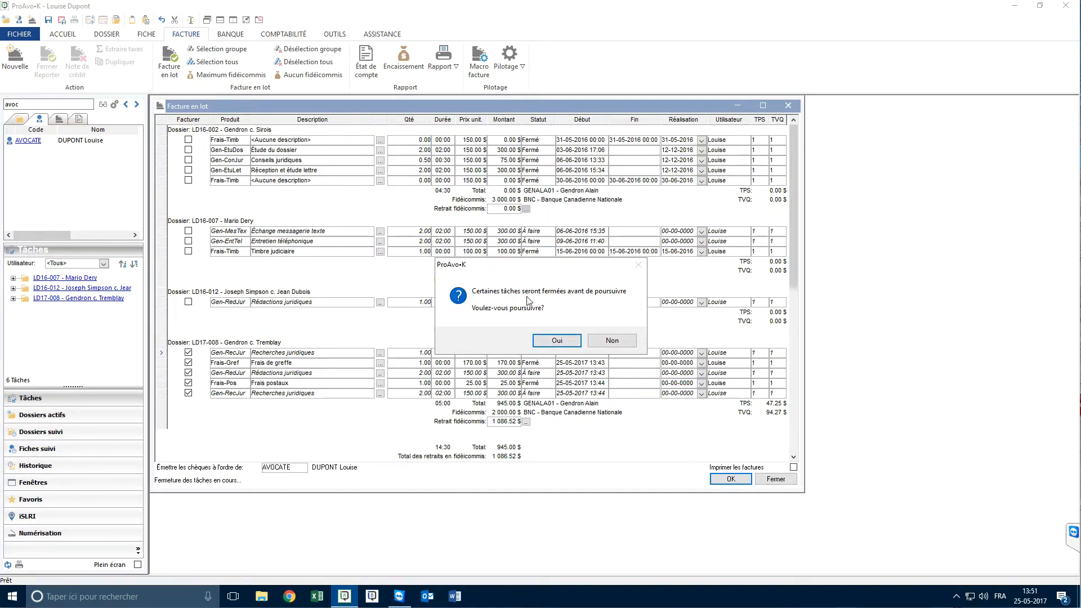
{"action": "left_click", "coordinate": [558, 341]}
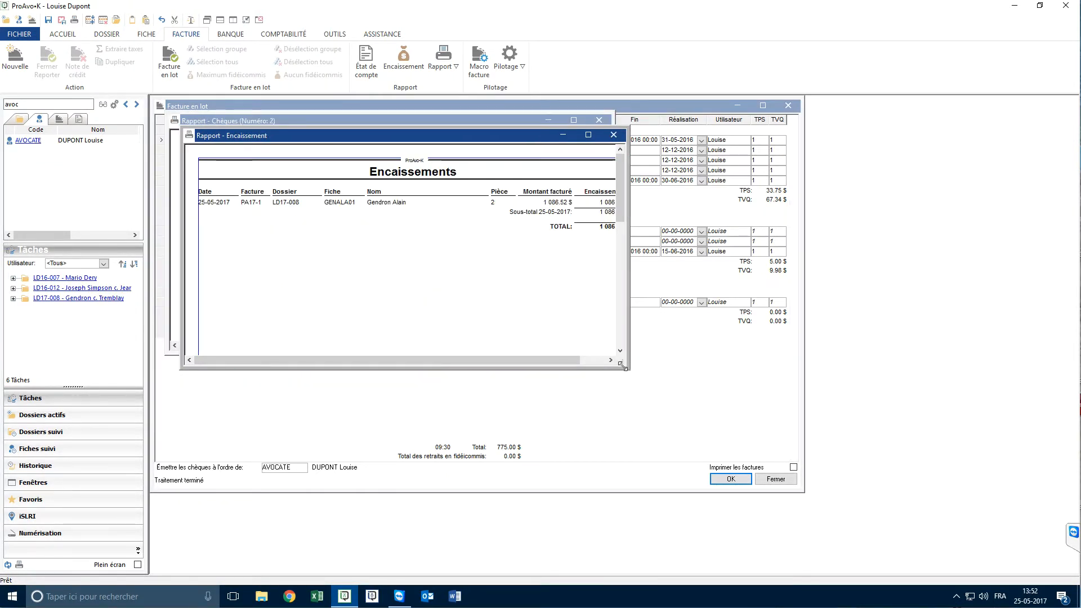
Enlarge and review the Encaissement and Chèques reports, and close them along with the batch invoicing window
{"action": "left_click_drag", "start_coordinate": [622, 369], "coordinate": [751, 450]}
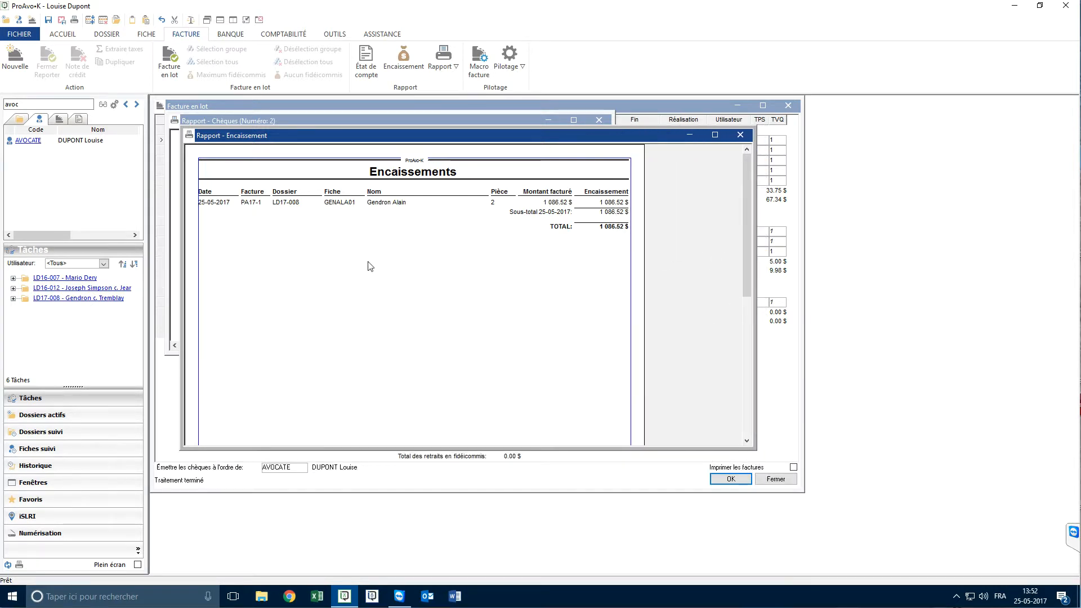
{"action": "left_click", "coordinate": [741, 135]}
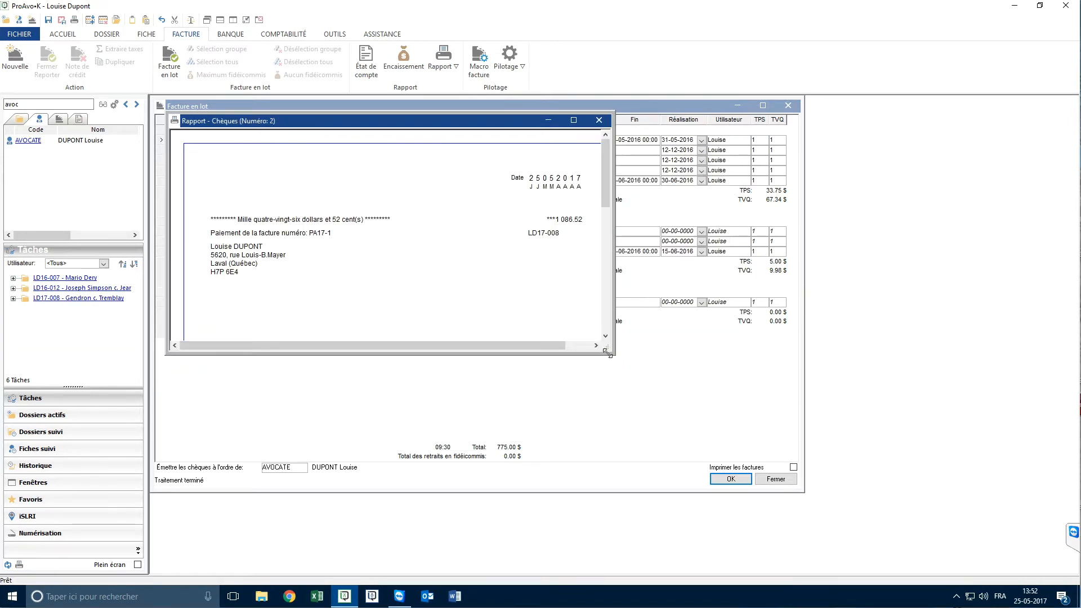
{"action": "left_click_drag", "start_coordinate": [614, 350], "coordinate": [721, 457]}
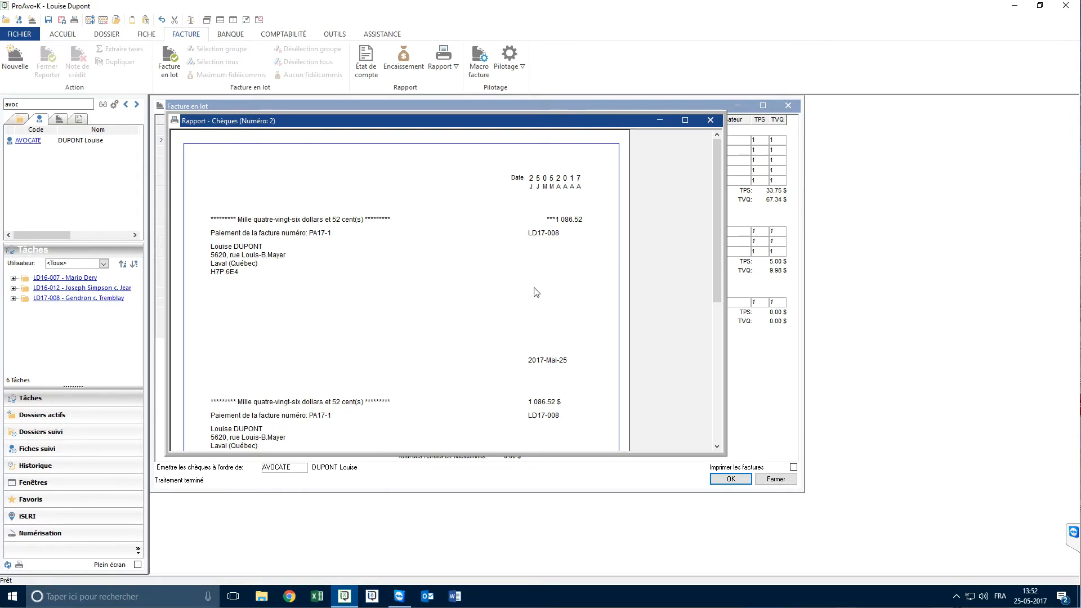
{"action": "left_click", "coordinate": [710, 120]}
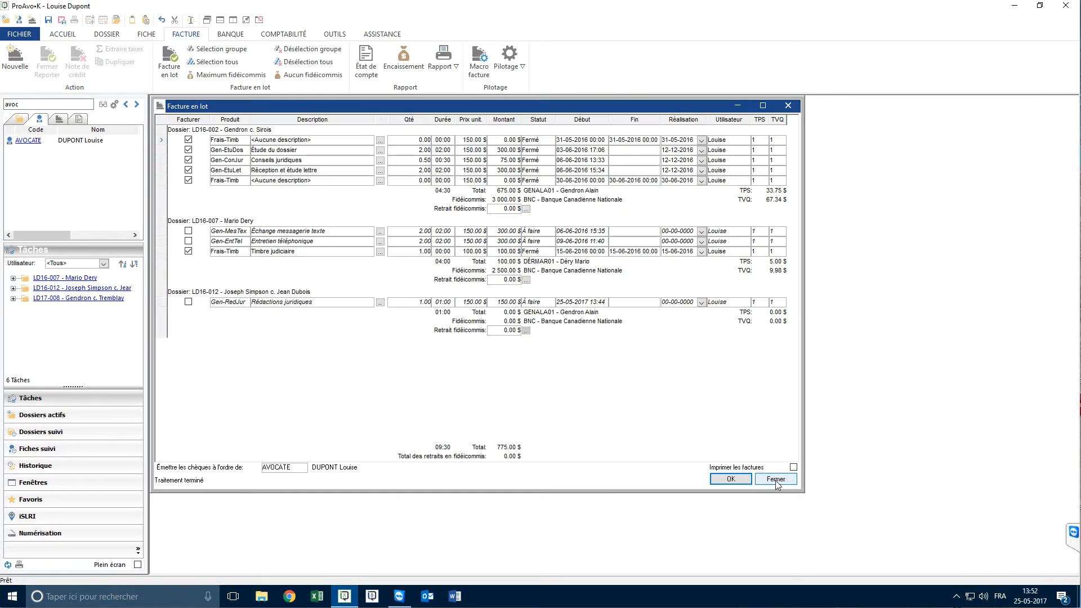
{"action": "left_click", "coordinate": [774, 480]}
{"action": "left_click", "coordinate": [547, 337]}
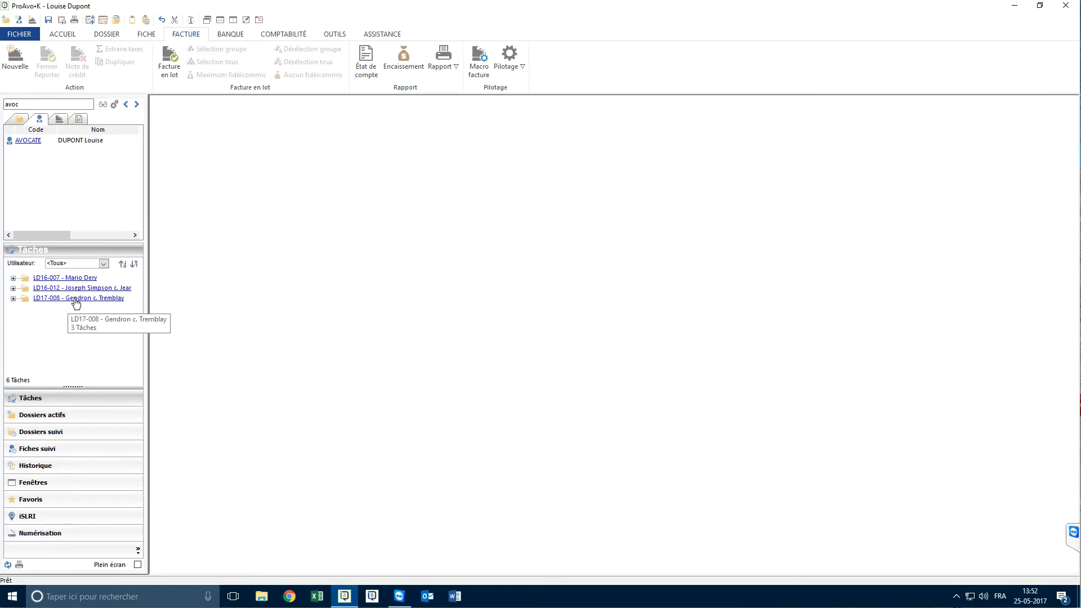
Open the invoice of dossier LD17-008 and review its detail lines and recorded payments
{"action": "left_click", "coordinate": [75, 299]}
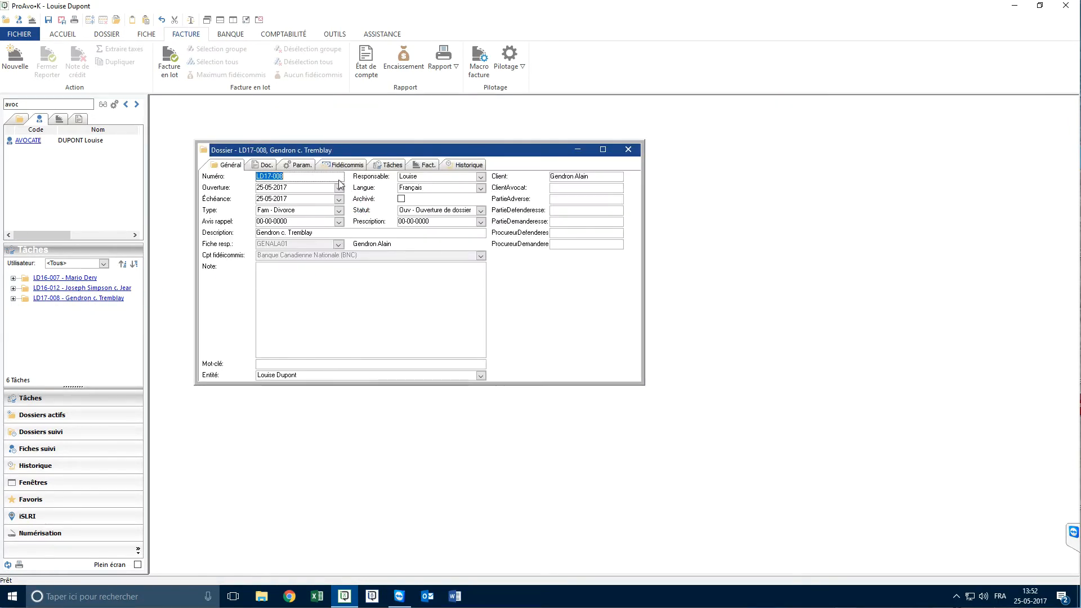
{"action": "left_click", "coordinate": [412, 169]}
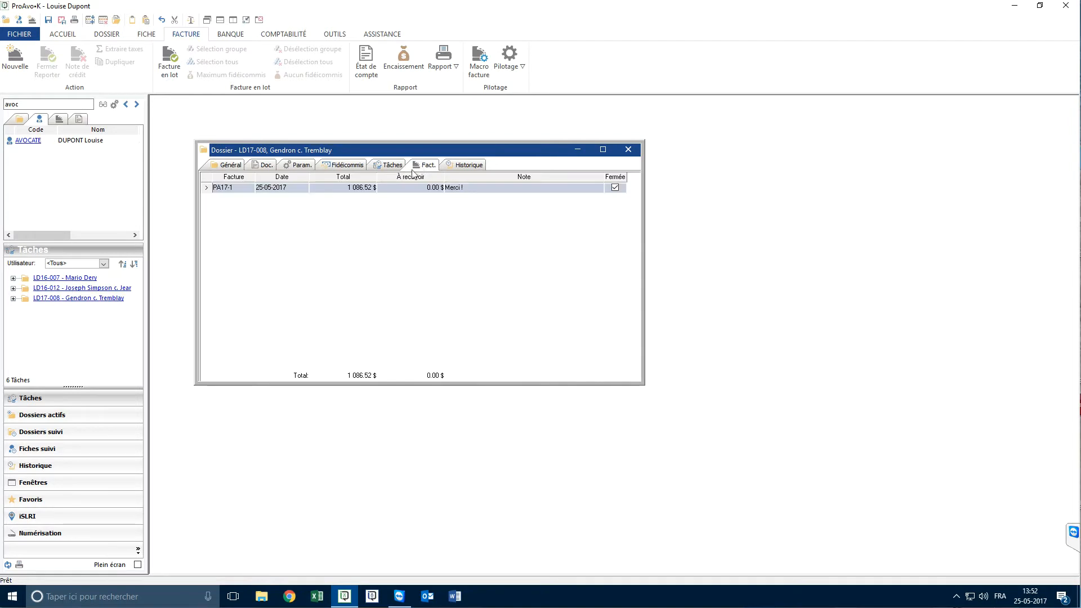
{"action": "double_click", "coordinate": [224, 188]}
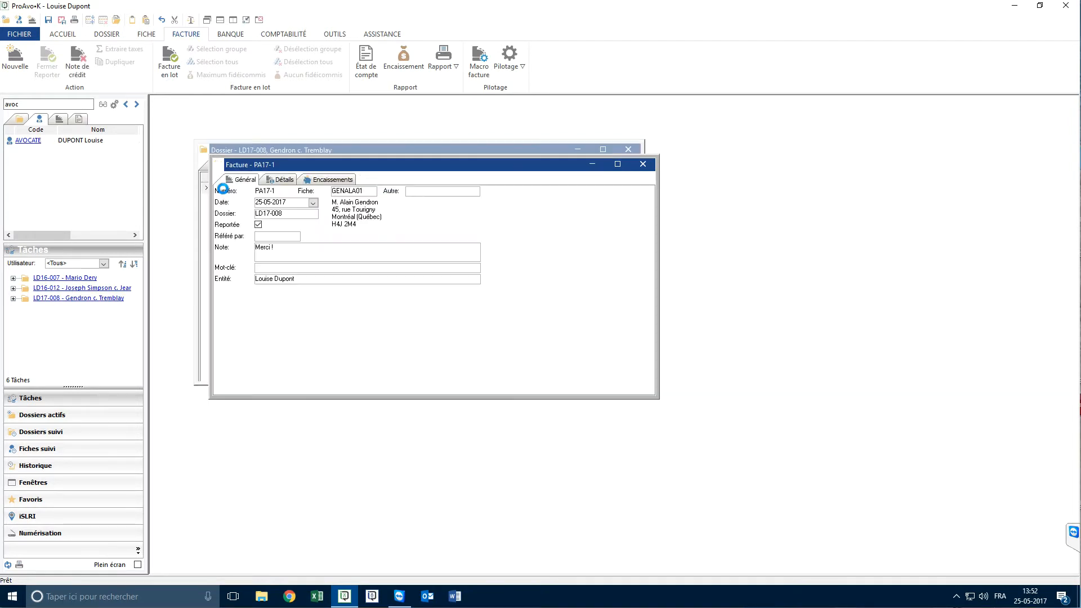
{"action": "left_click", "coordinate": [282, 180]}
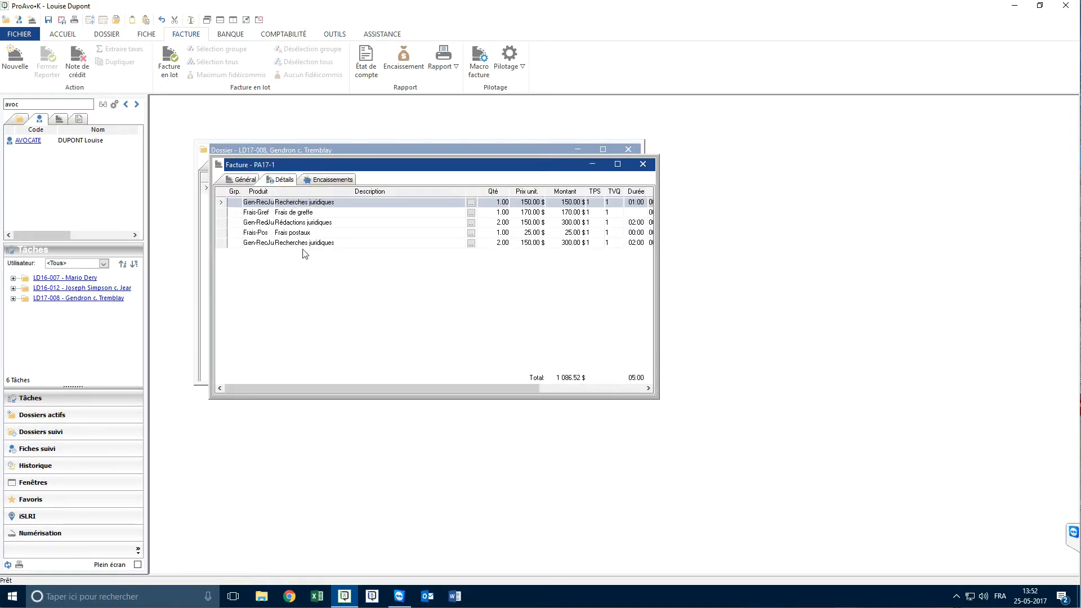
{"action": "left_click", "coordinate": [325, 181]}
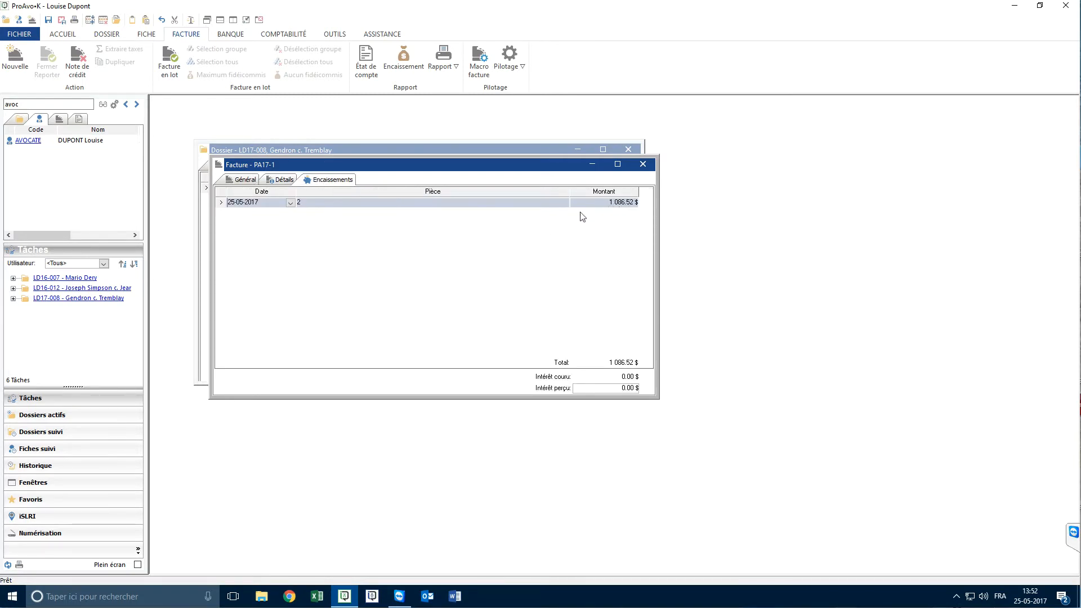
Generate the Word print version of dossier LD17-008's invoice, review its lines, totals and remaining trust funds, and close the document
{"action": "right_click", "coordinate": [335, 231]}
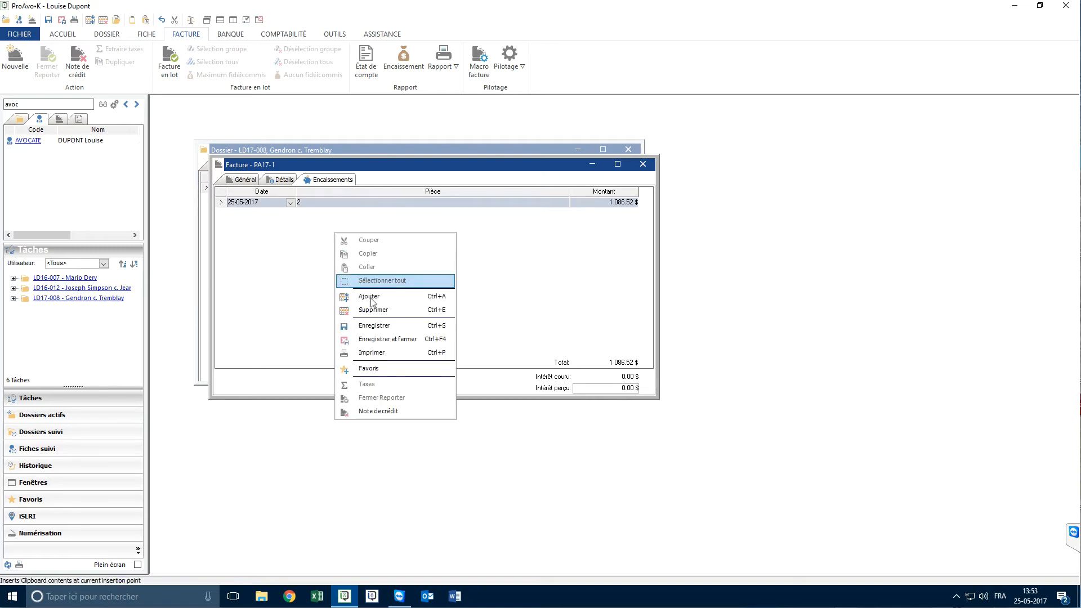
{"action": "left_click", "coordinate": [391, 352]}
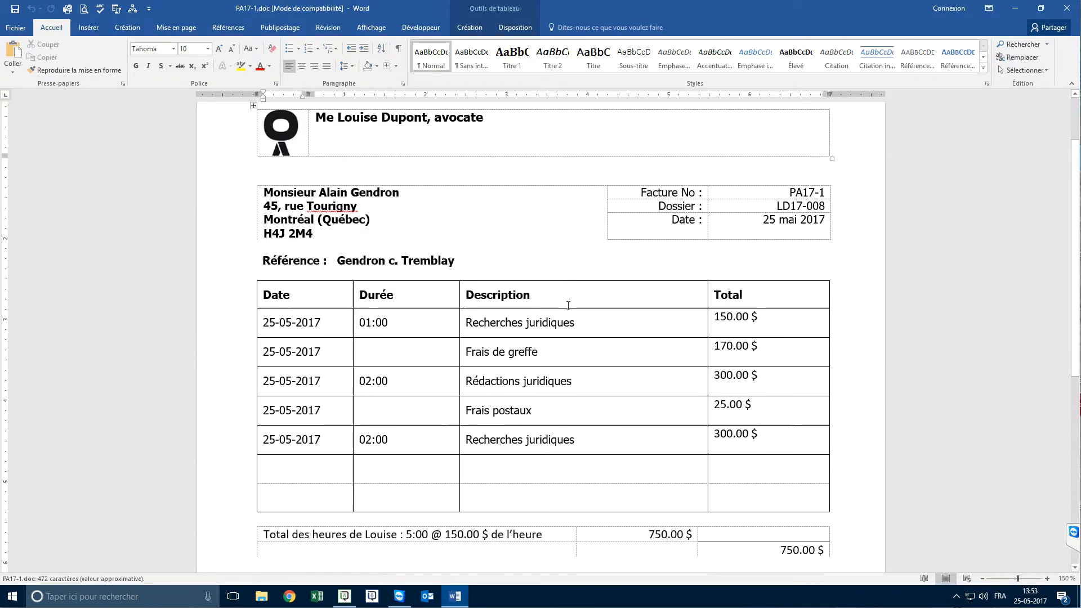
{"action": "scroll", "coordinate": [568, 305], "scroll_direction": "down", "scroll_amount": 5}
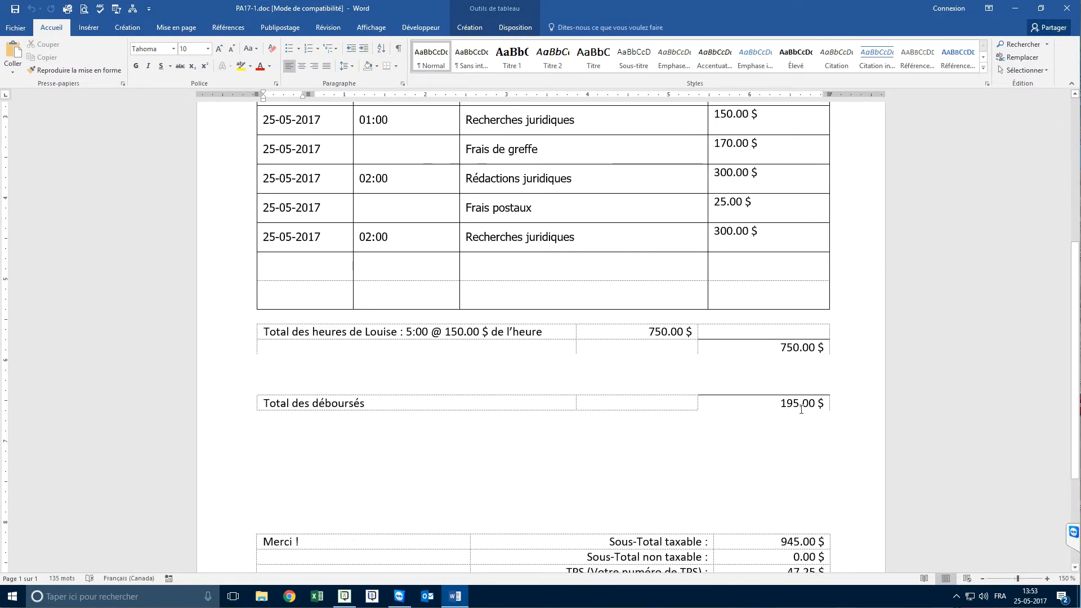
{"action": "scroll", "coordinate": [767, 404], "scroll_direction": "down", "scroll_amount": 4}
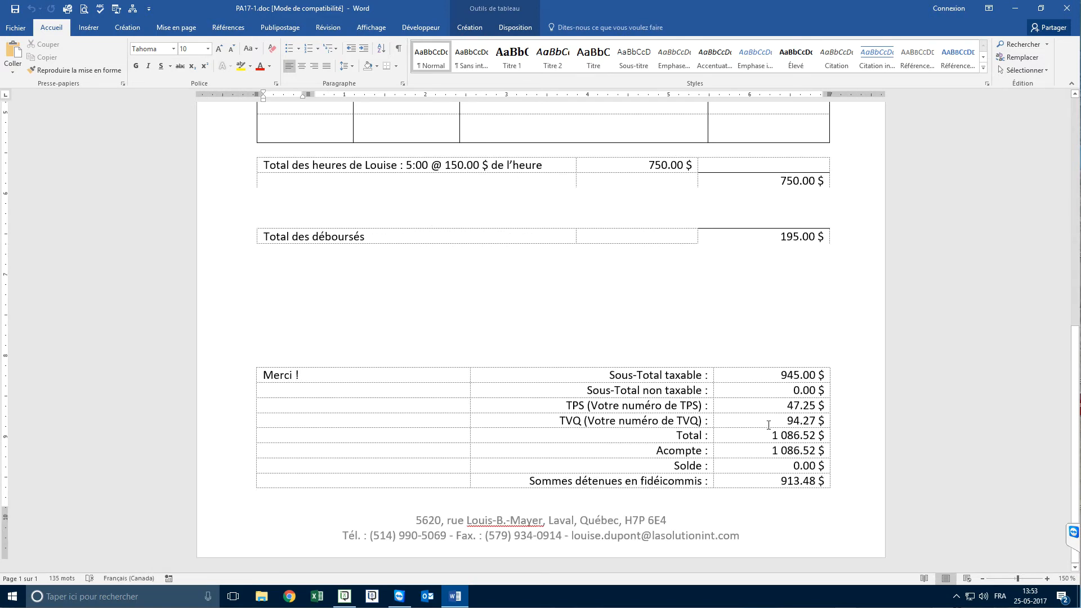
{"action": "left_click", "coordinate": [770, 482]}
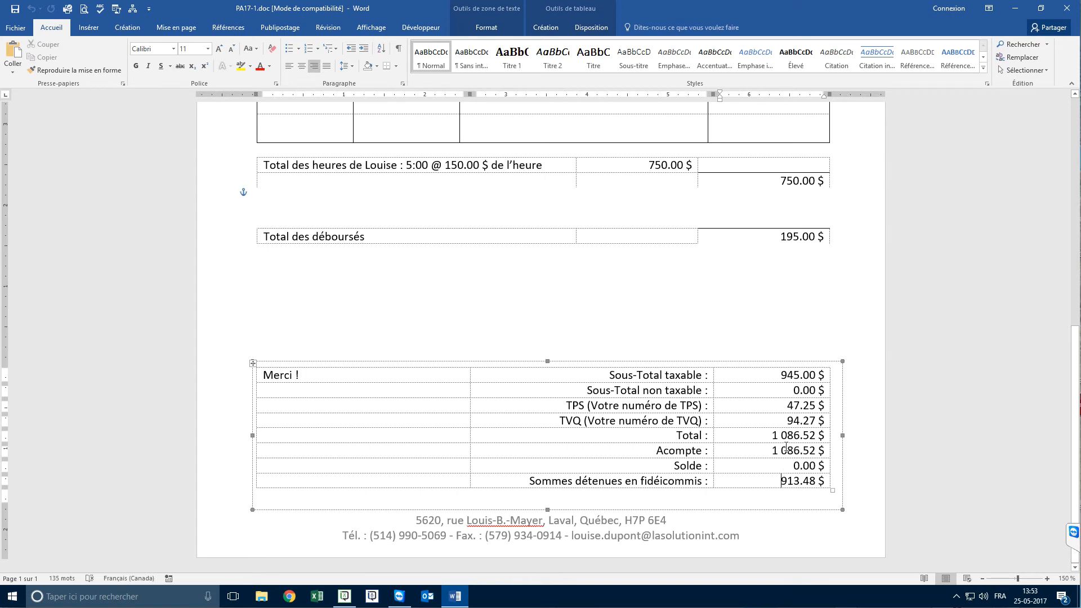
{"action": "left_click", "coordinate": [1067, 9]}
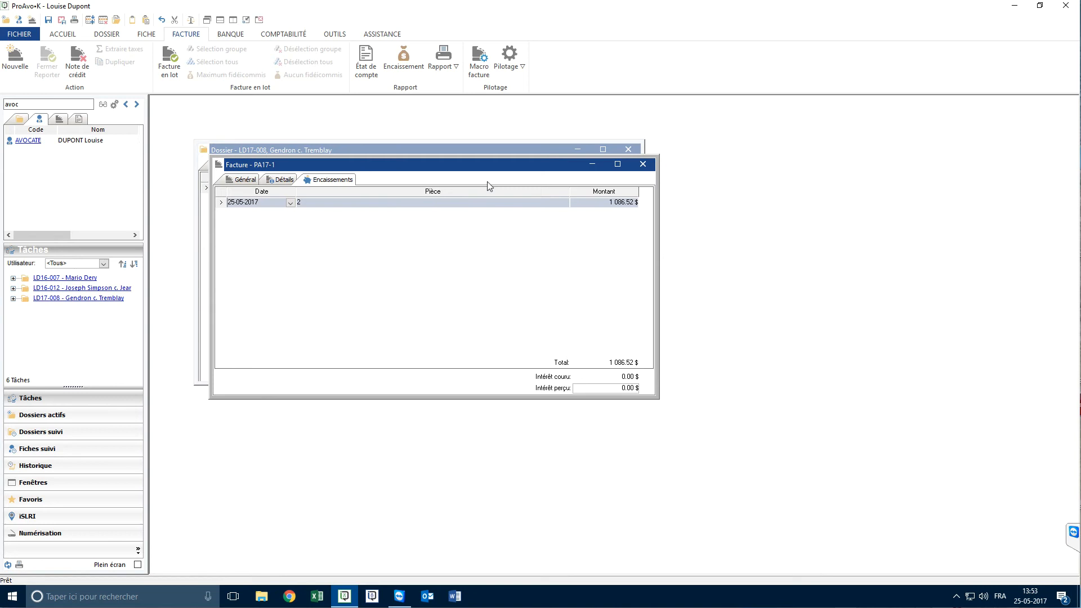
Close the invoice and check the trust (Fidéicommis) withdrawal entry for the invoice payment in dossier LD17-008
{"action": "left_click", "coordinate": [648, 165]}
{"action": "left_click", "coordinate": [343, 165]}
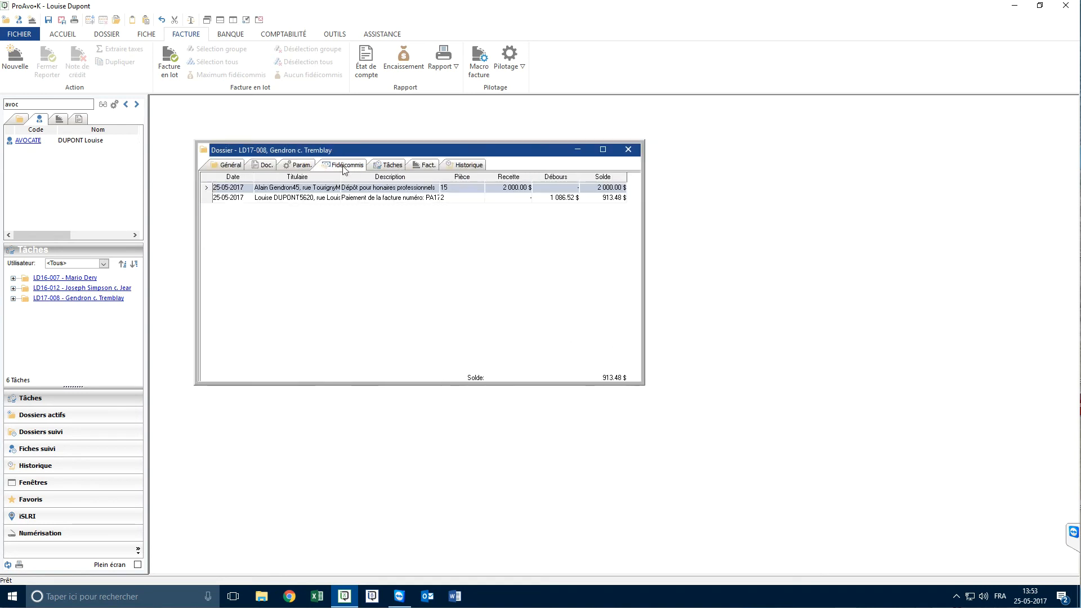
{"action": "left_click", "coordinate": [484, 199]}
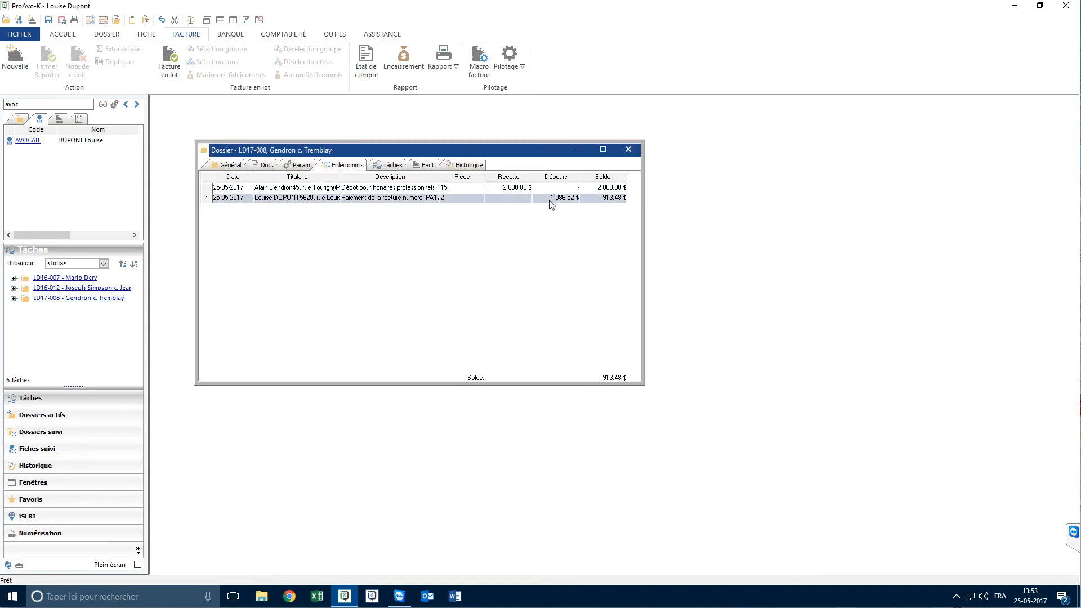